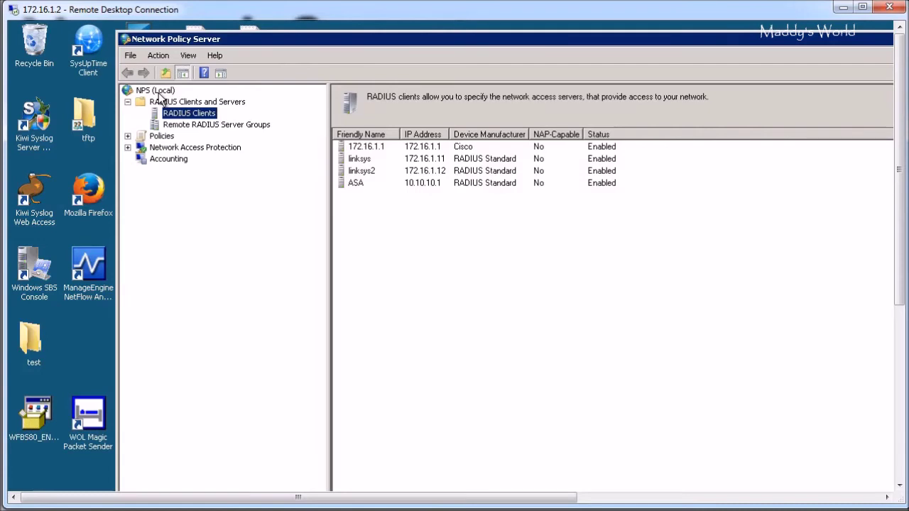
- Bring up the actions menu for RADIUS Clients in Network Policy Server
right_click(203, 116)
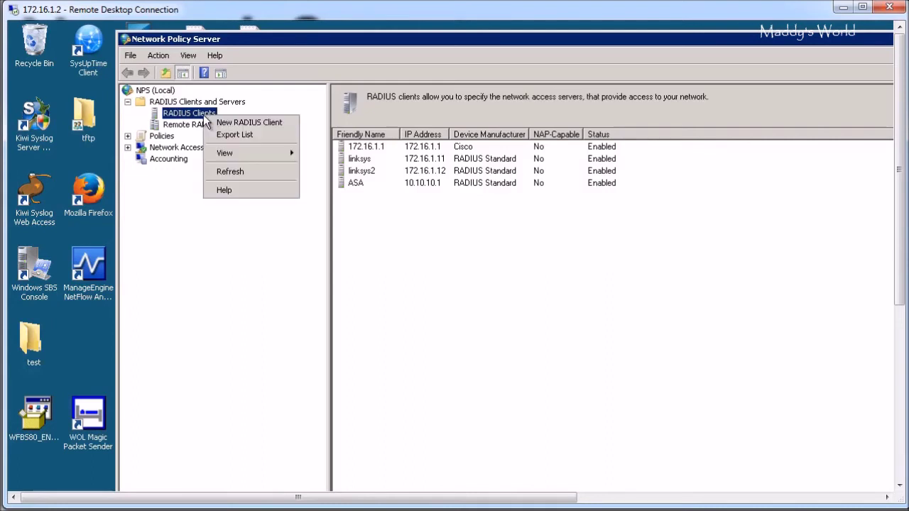
left_click(257, 122)
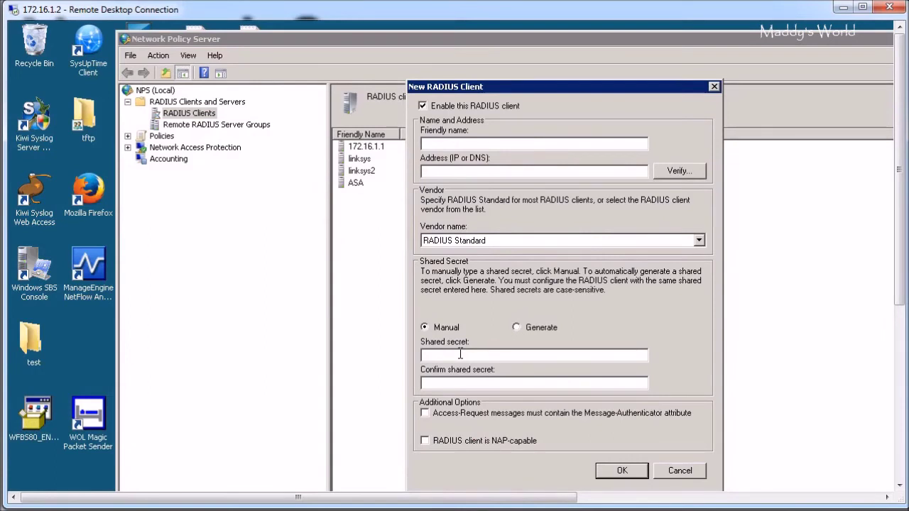
left_click(680, 472)
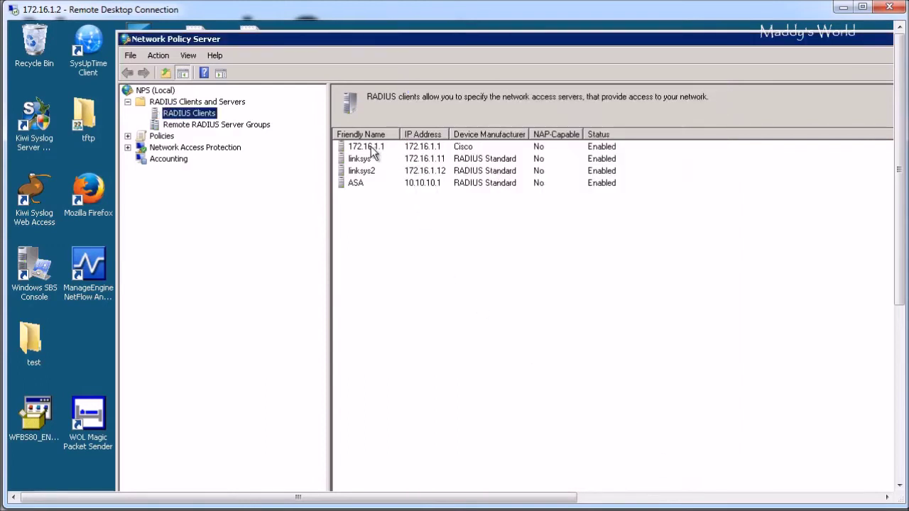
left_click(354, 185)
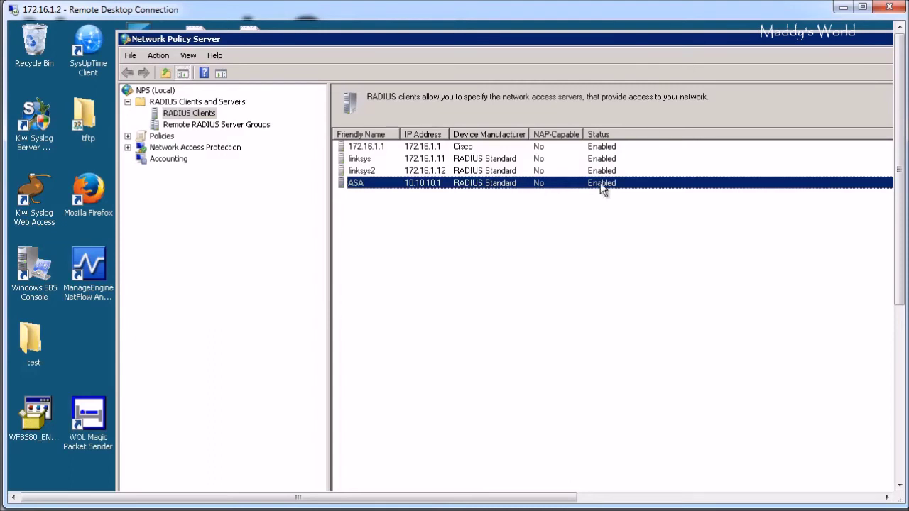
- Expand Policies and select Connection Request Policies in the NPS tree
left_click(127, 136)
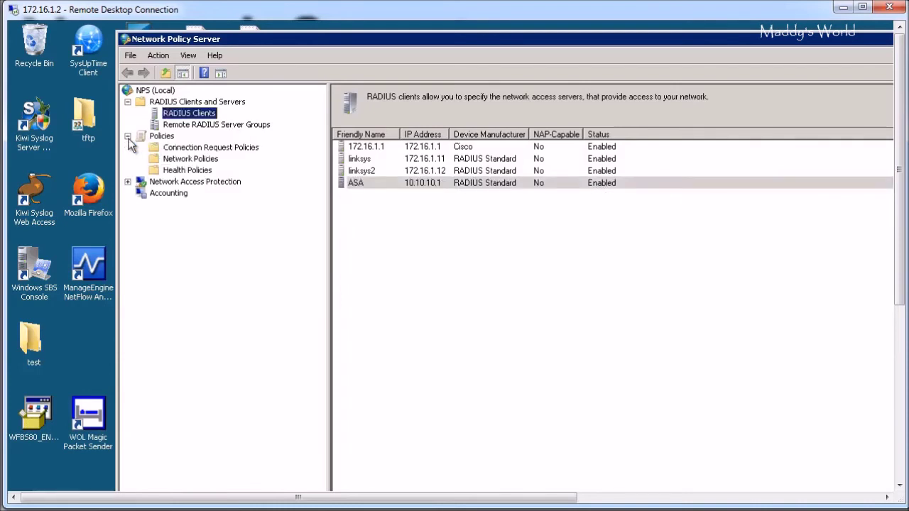
left_click(207, 149)
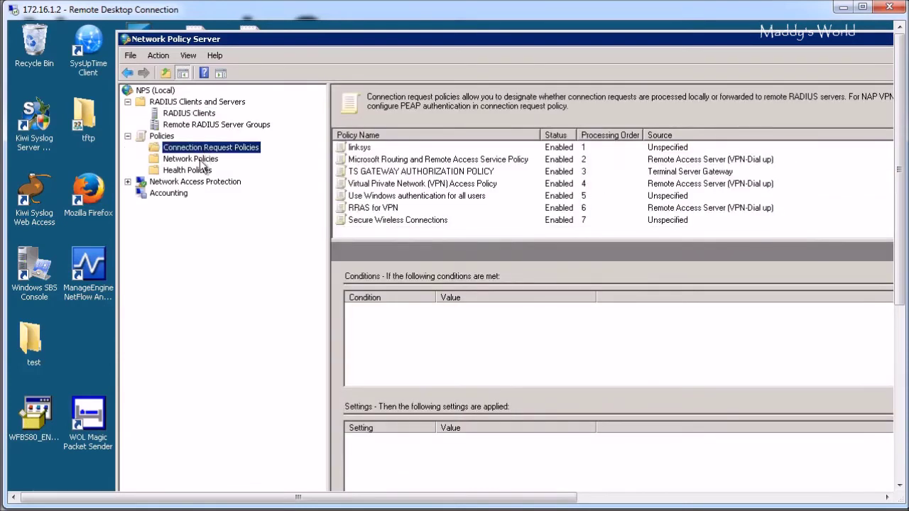
- Inspect ASA-POLICY's User Groups and NAS IPv4 Address conditions, then return to RADIUS Clients
left_click(202, 159)
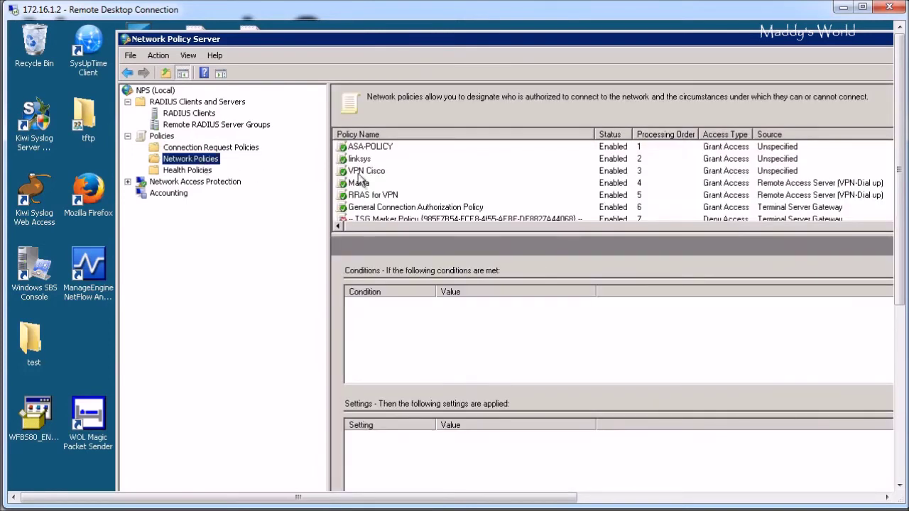
left_click(377, 147)
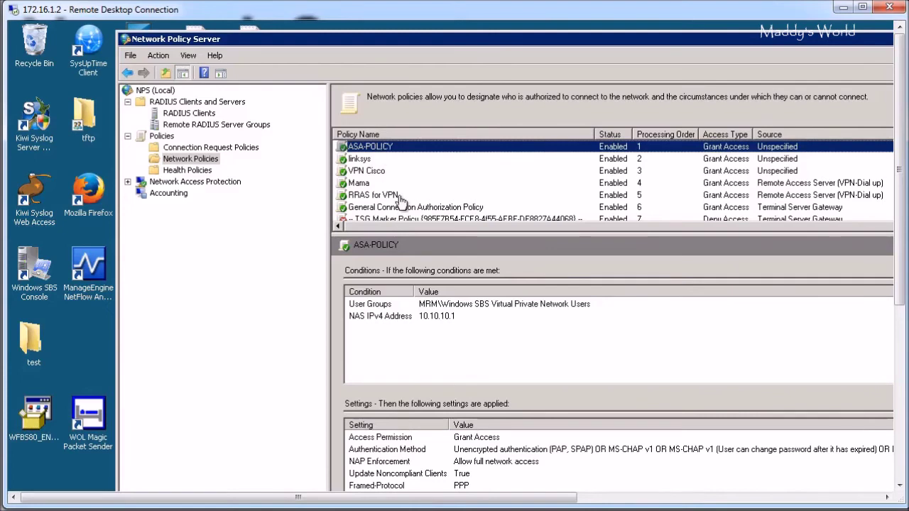
left_click(488, 304)
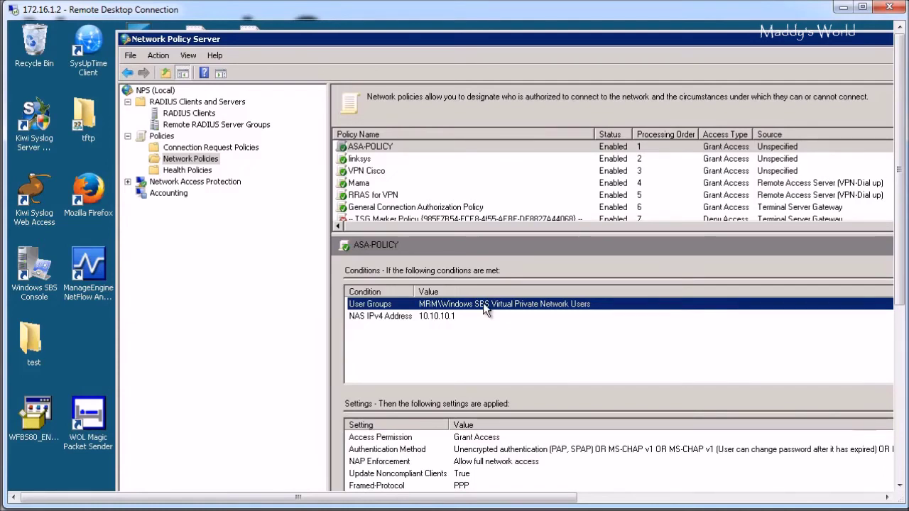
left_click(441, 319)
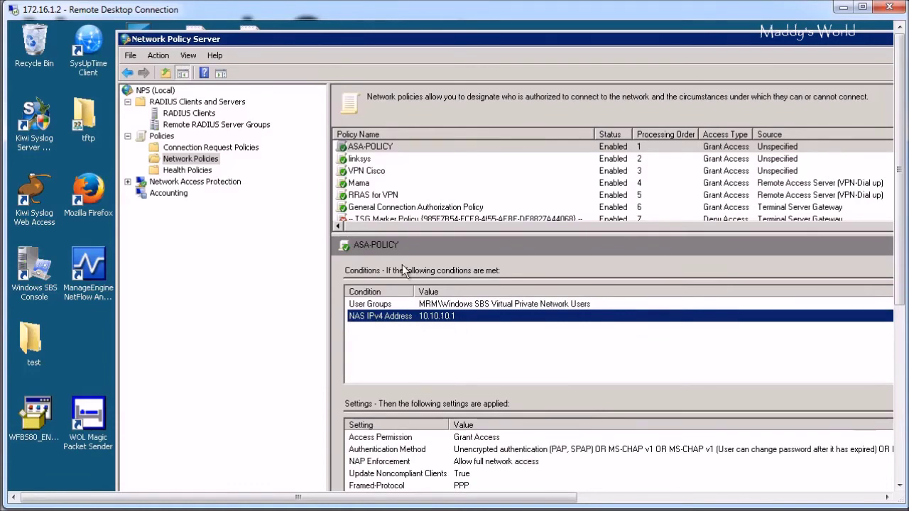
left_click(198, 114)
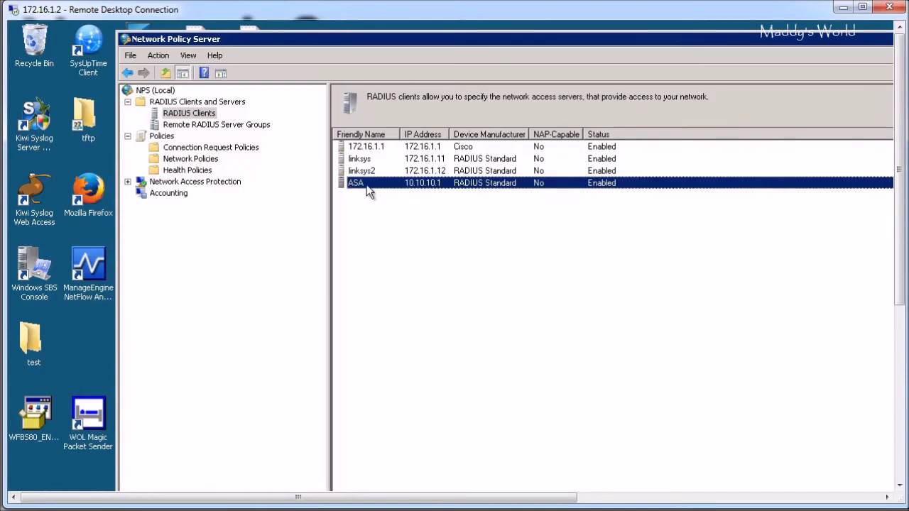
- Recheck ASA-POLICY under Network Policies, then view the Connection Request Policies
left_click(202, 159)
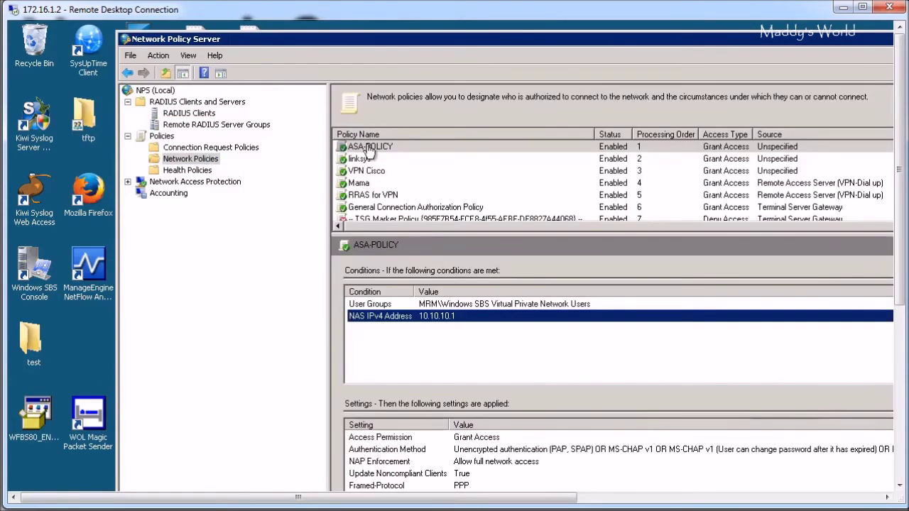
left_click(369, 147)
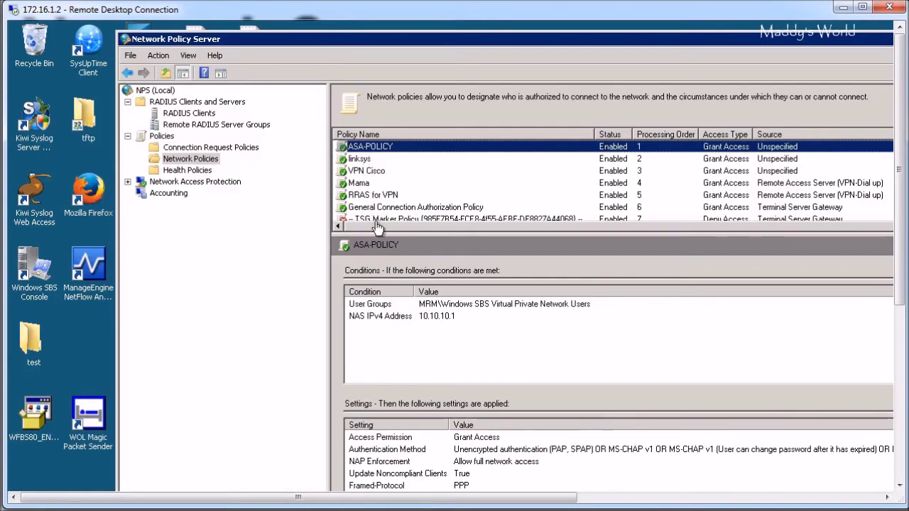
left_click(223, 148)
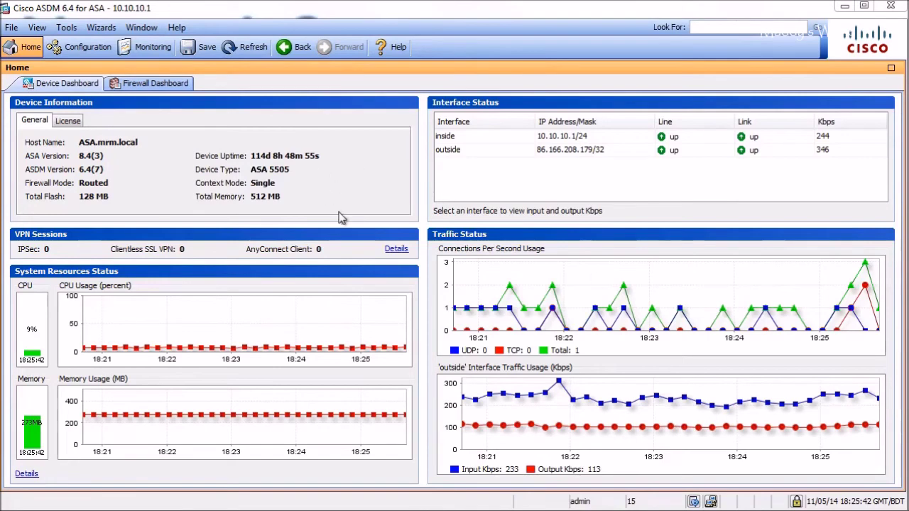
- Go to the ASA's local User Accounts configuration and start adding user1
left_click(101, 53)
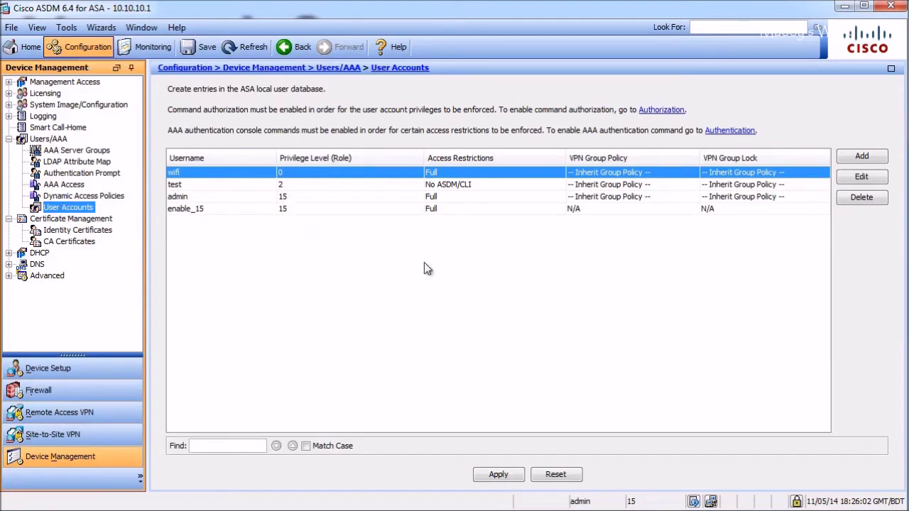
left_click(878, 165)
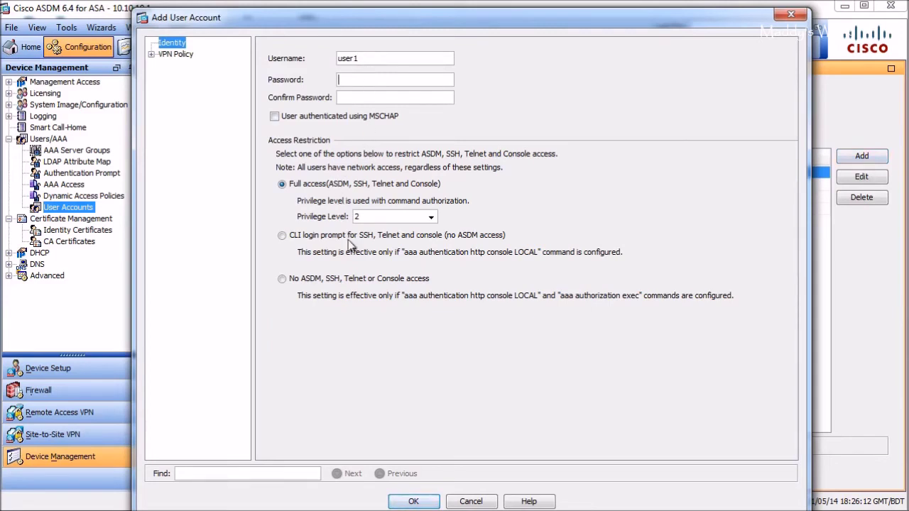
- Deny the new user ASDM/SSH/Telnet/console access, discard the account, and show AAA Server Groups
left_click(308, 281)
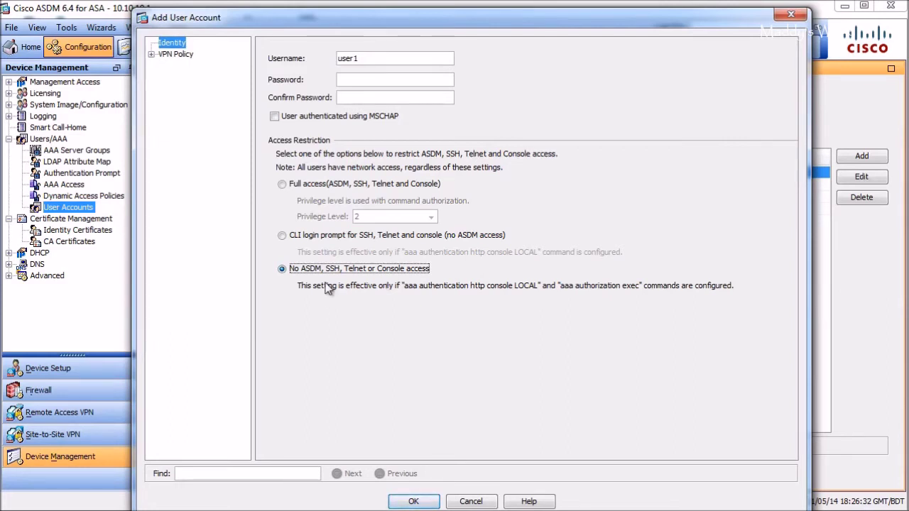
left_click(472, 503)
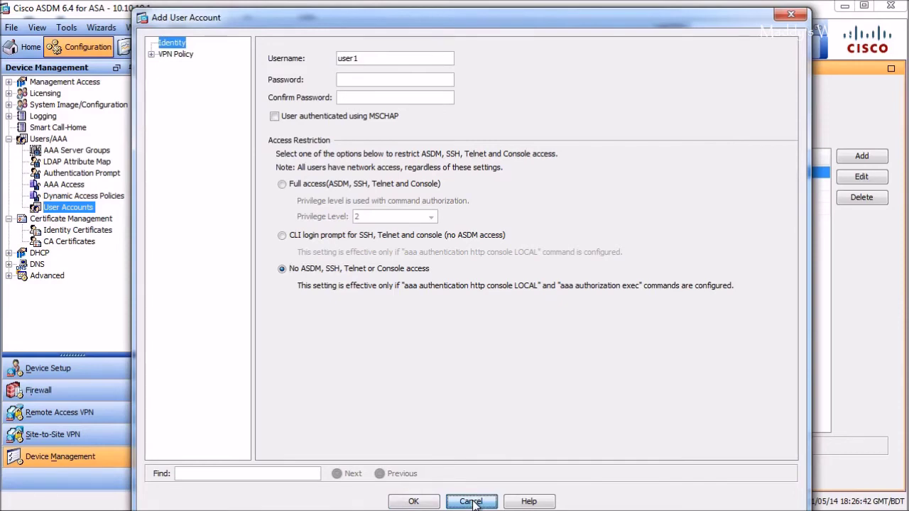
left_click(472, 502)
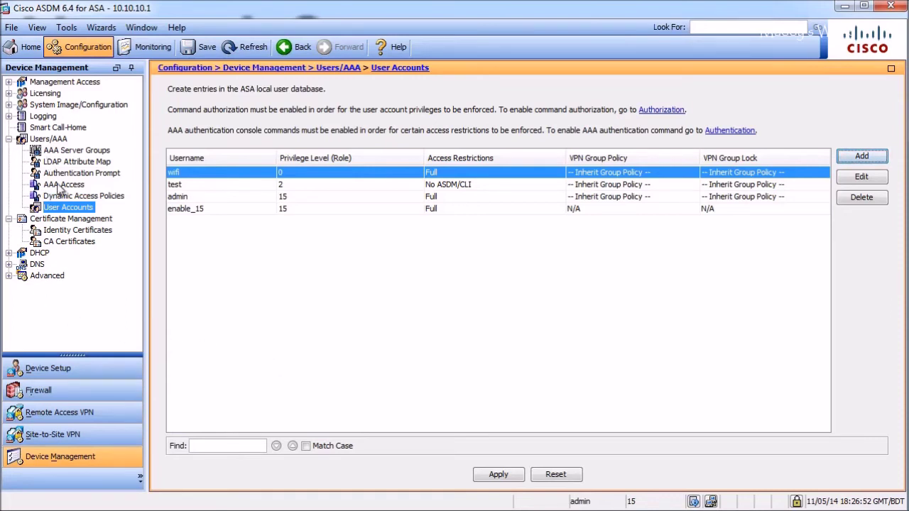
left_click(81, 151)
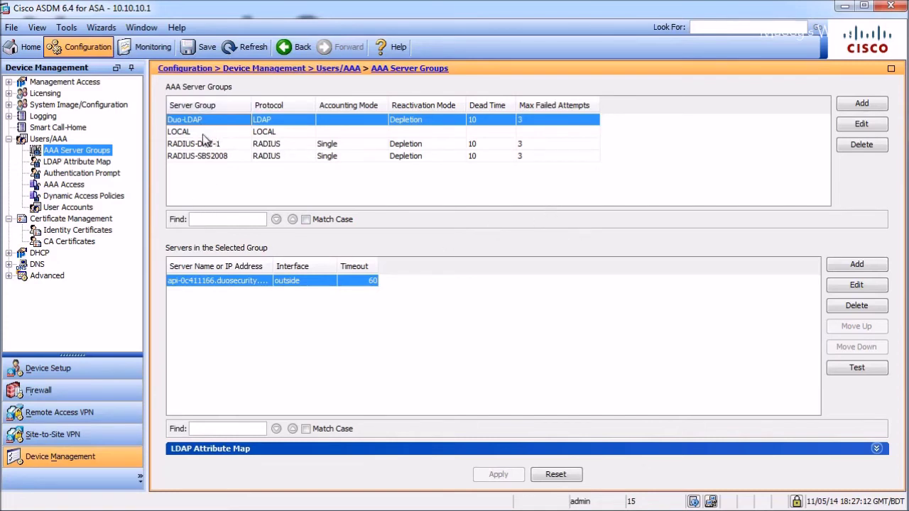
- Review RADIUS-SBS2008 server 172.16.1.2's settings without changes, then begin testing that server
left_click(206, 156)
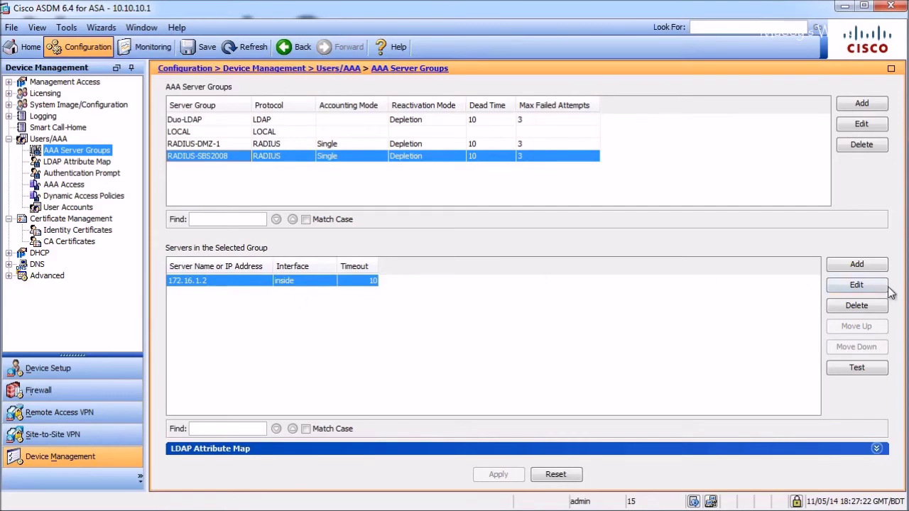
left_click(859, 286)
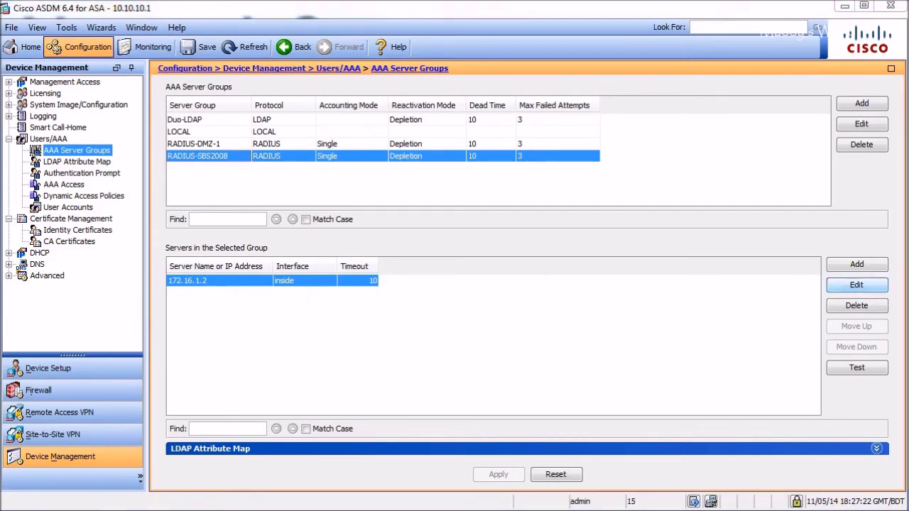
left_click_drag(228, 128, 490, 199)
left_click_drag(541, 361, 504, 383)
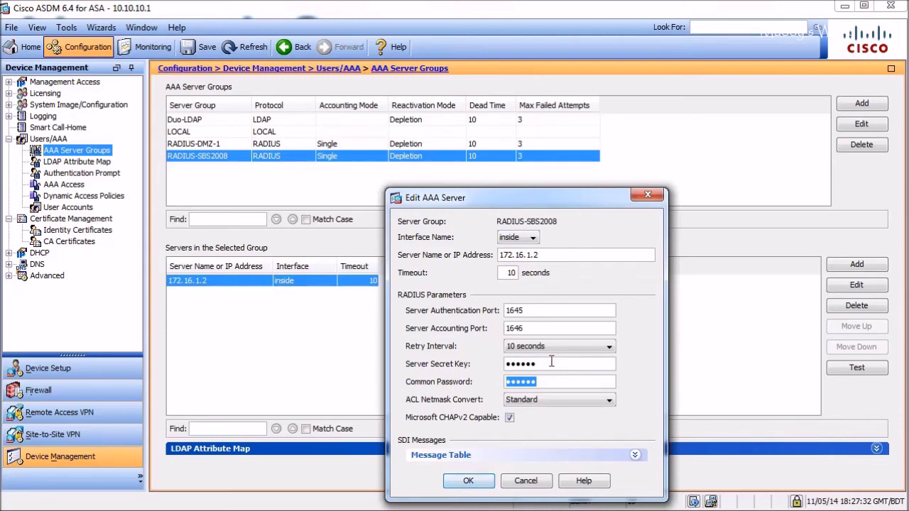
left_click(526, 481)
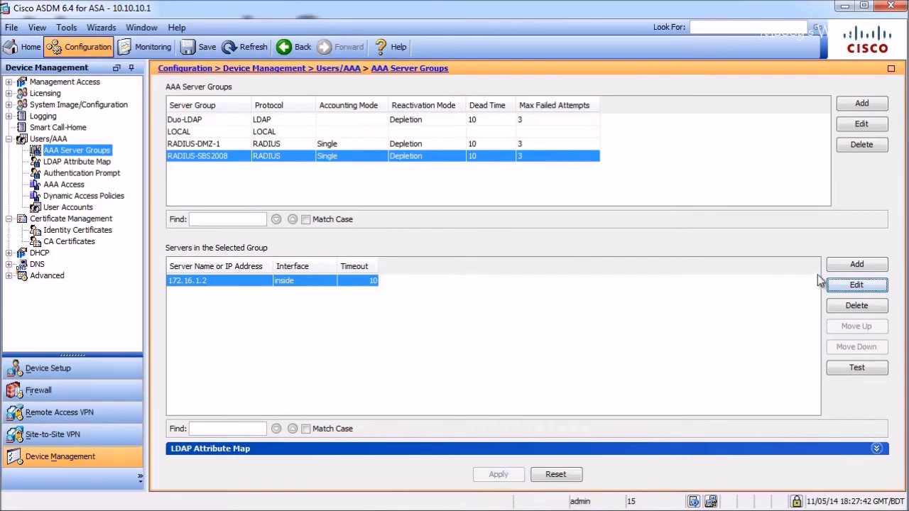
left_click(848, 370)
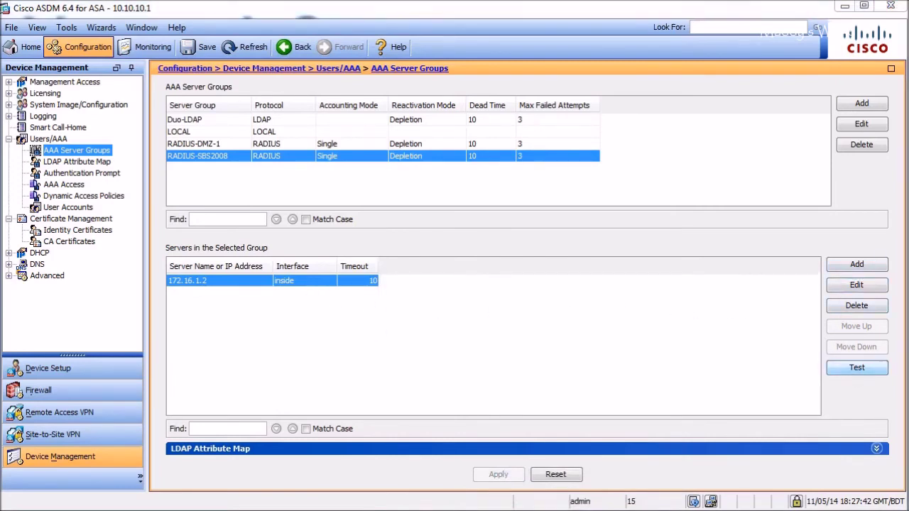
- Run an Authentication test for user wifi with its password and dismiss the success message
left_click_drag(583, 254, 594, 180)
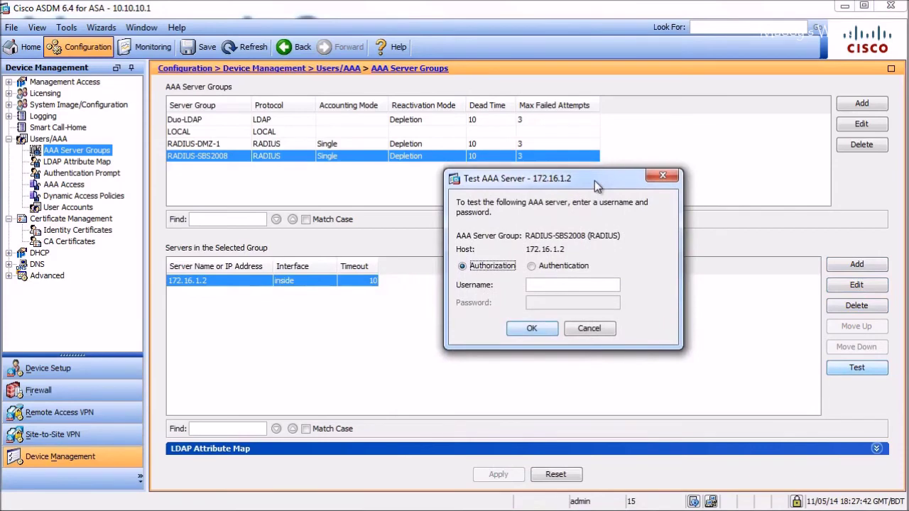
left_click(571, 270)
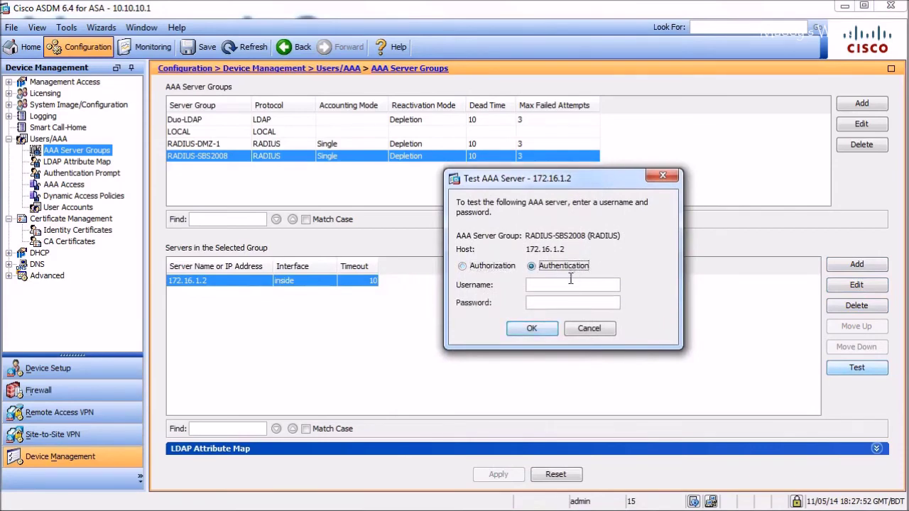
type("wifi")
key("Tab")
type("**********")
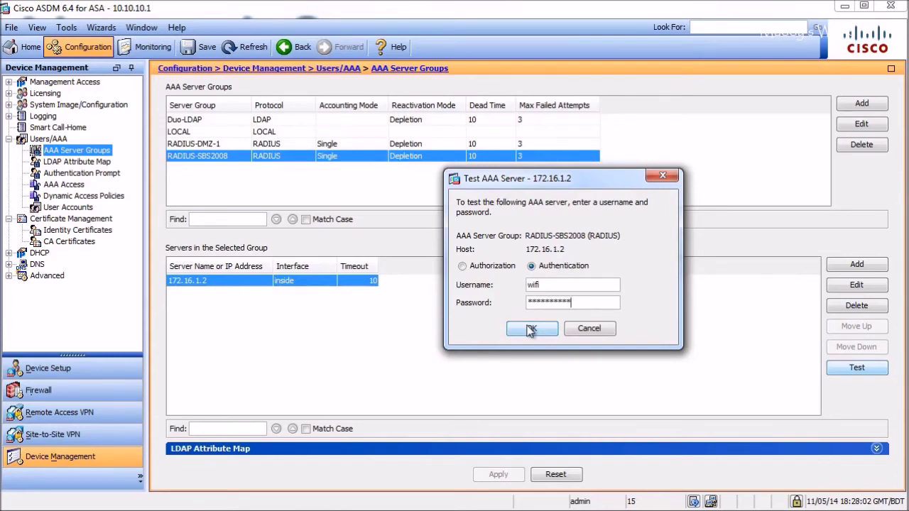
left_click(531, 329)
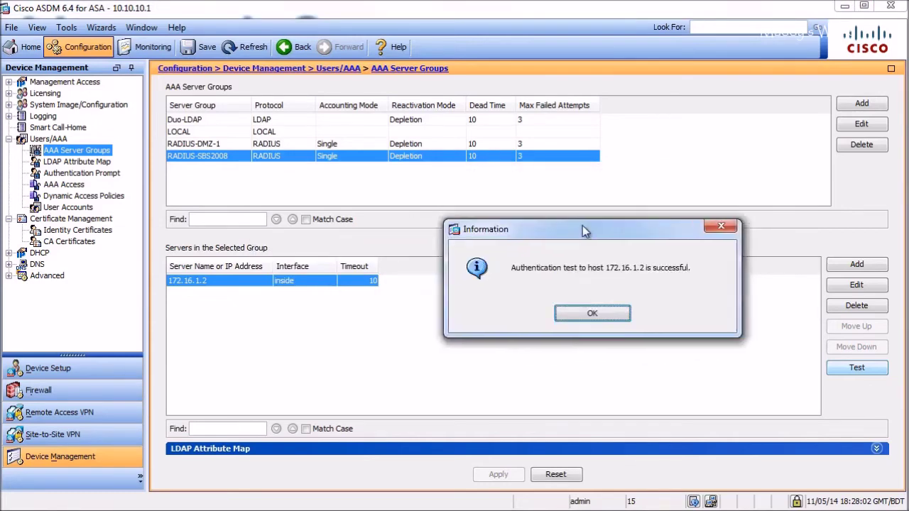
left_click_drag(582, 225, 531, 205)
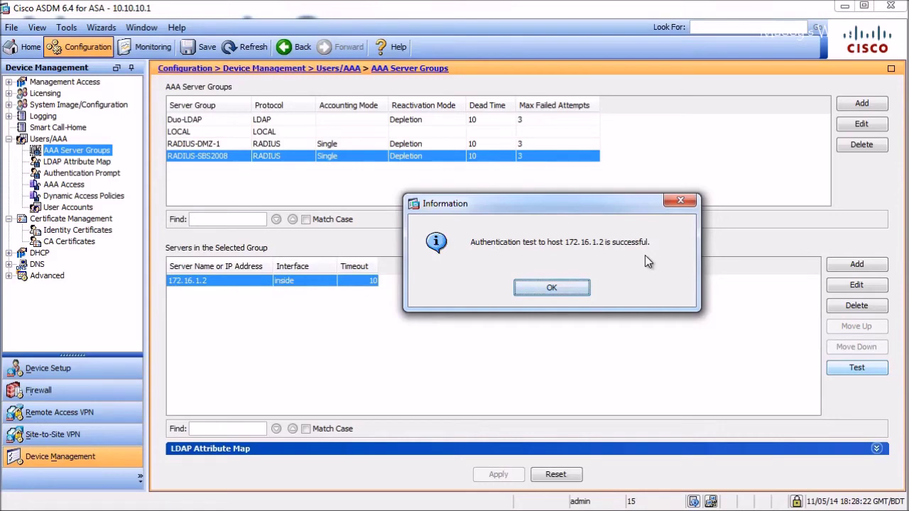
left_click(568, 288)
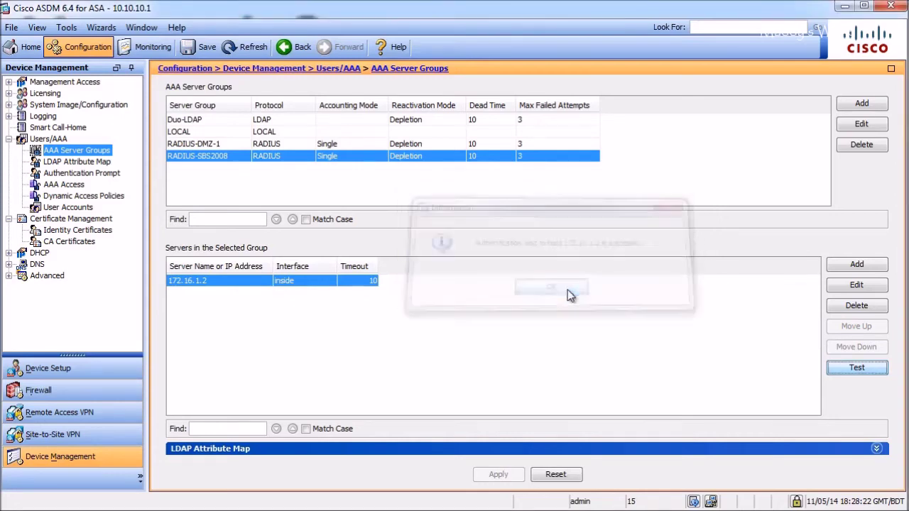
- Test authentication for user 'test' against 172.16.1.2 and dismiss the 'AAA failure' rejection
left_click(863, 370)
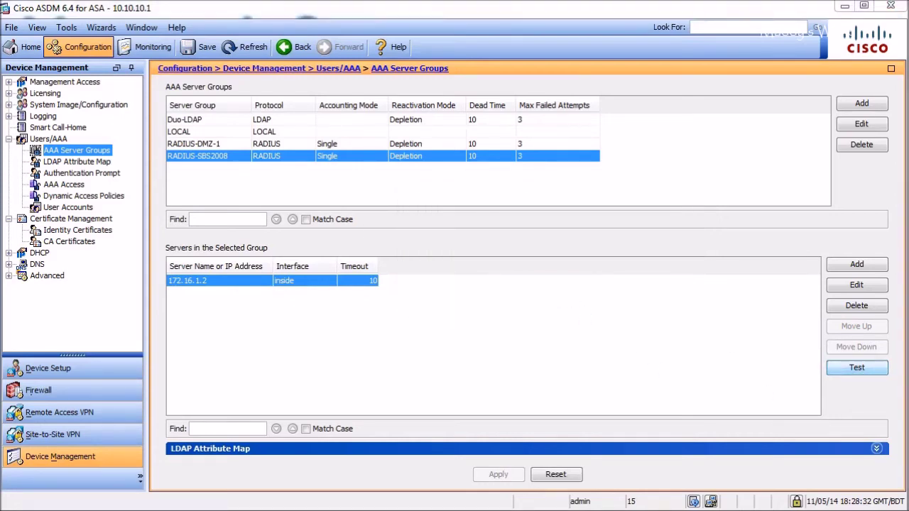
left_click_drag(643, 232, 662, 225)
left_click(665, 314)
left_click(641, 332)
type("test")
key("Tab")
type("*********")
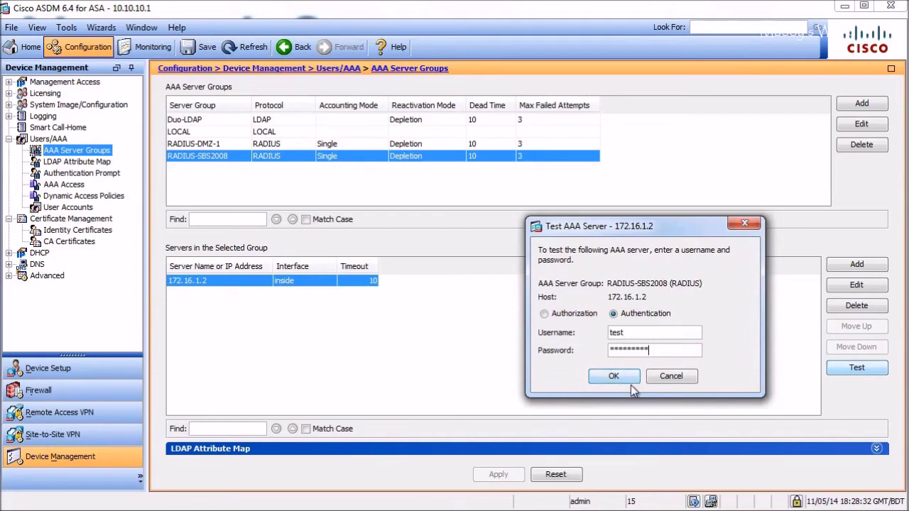
left_click(627, 380)
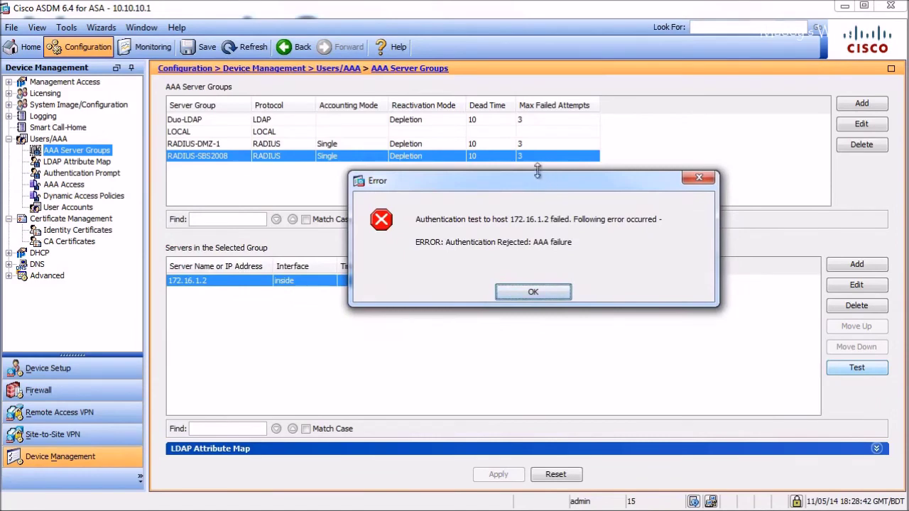
left_click_drag(537, 170, 537, 152)
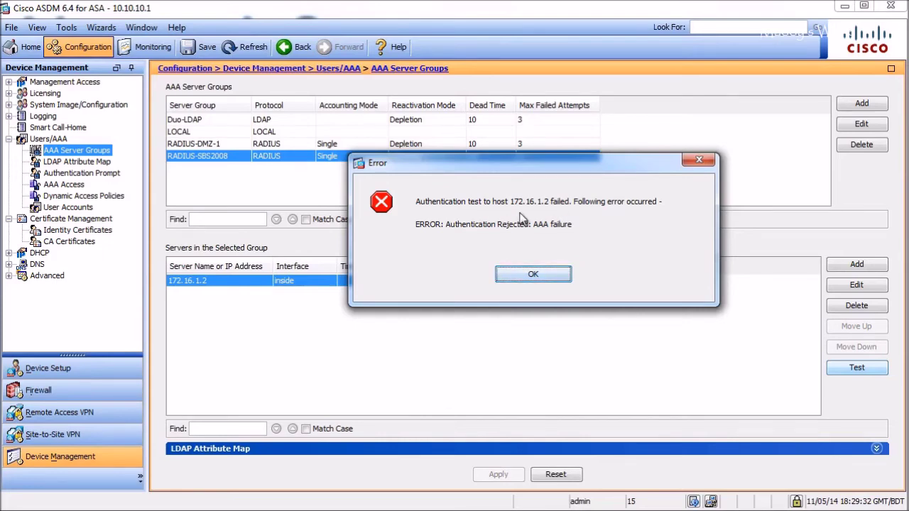
left_click(533, 274)
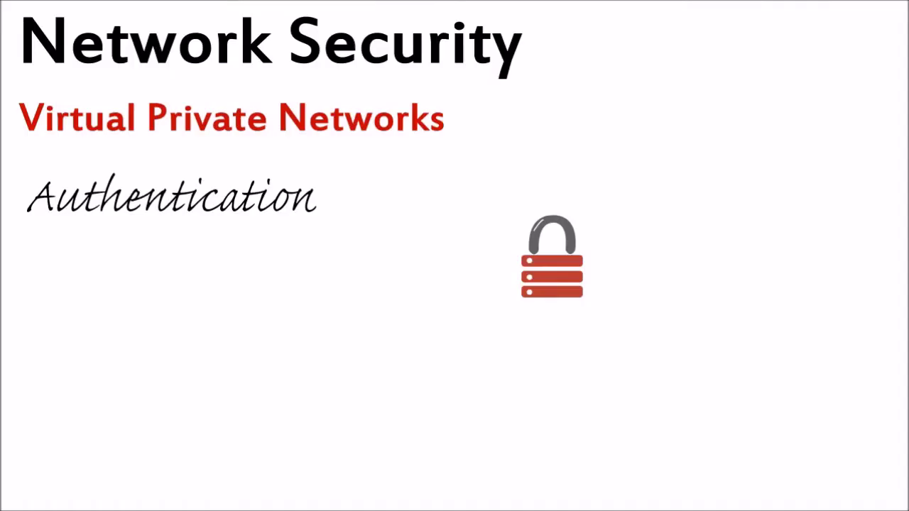
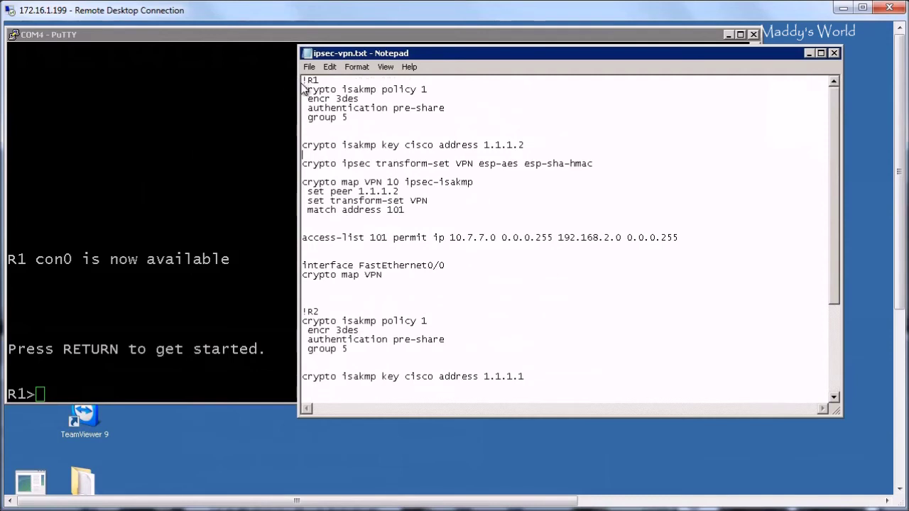
left_click_drag(303, 79, 453, 274)
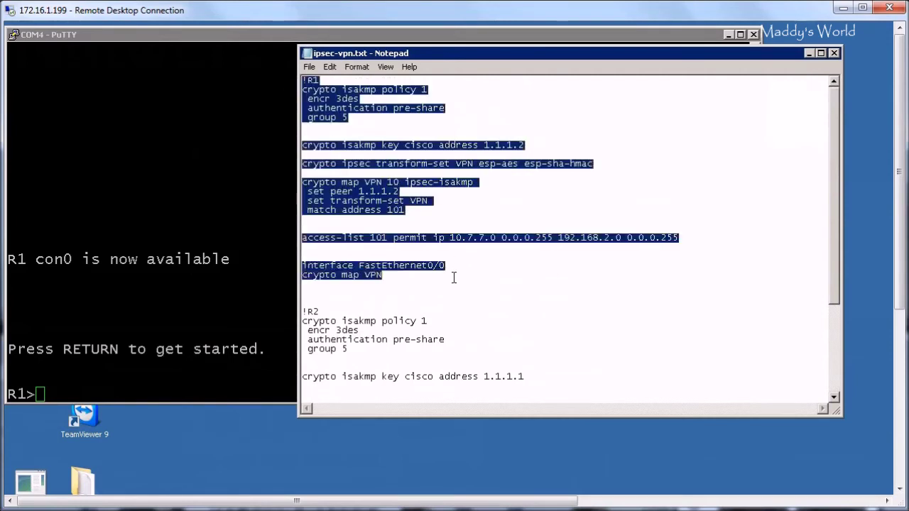
left_click_drag(305, 311, 468, 304)
scroll(835, 91, "up", 1)
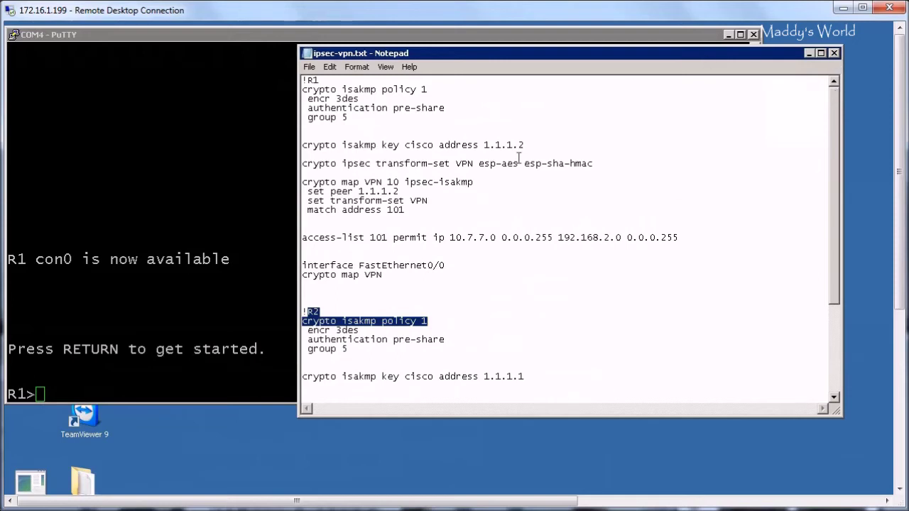
left_click(482, 182)
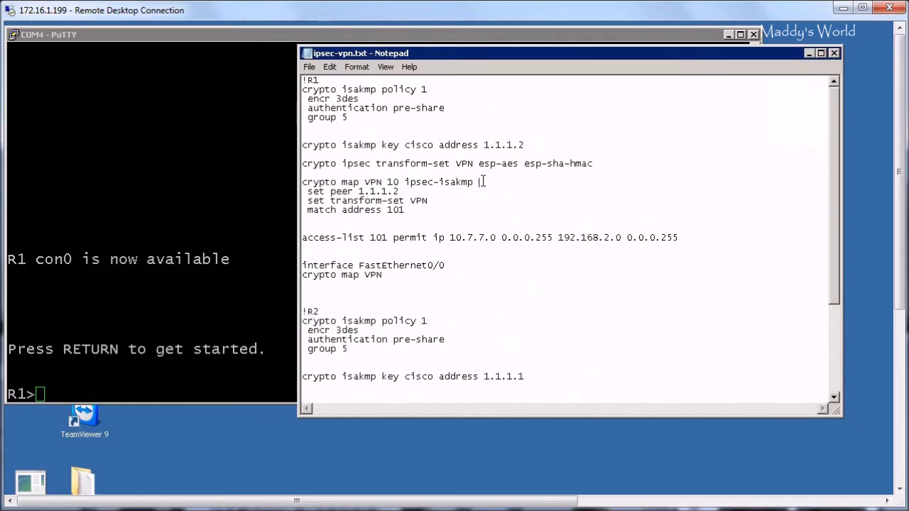
left_click_drag(482, 182, 317, 186)
left_click_drag(483, 182, 301, 182)
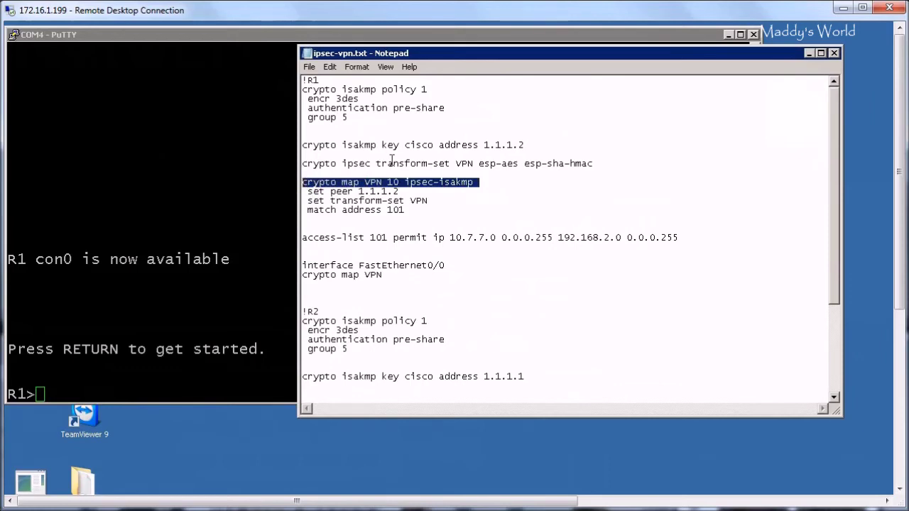
left_click(393, 163)
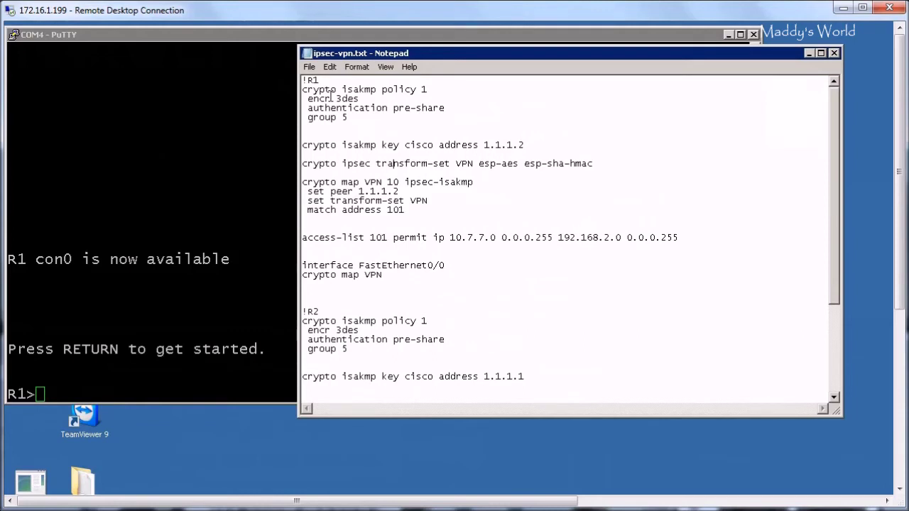
left_click(304, 90)
left_click_drag(303, 89, 614, 163)
left_click(614, 163)
left_click_drag(303, 89, 467, 128)
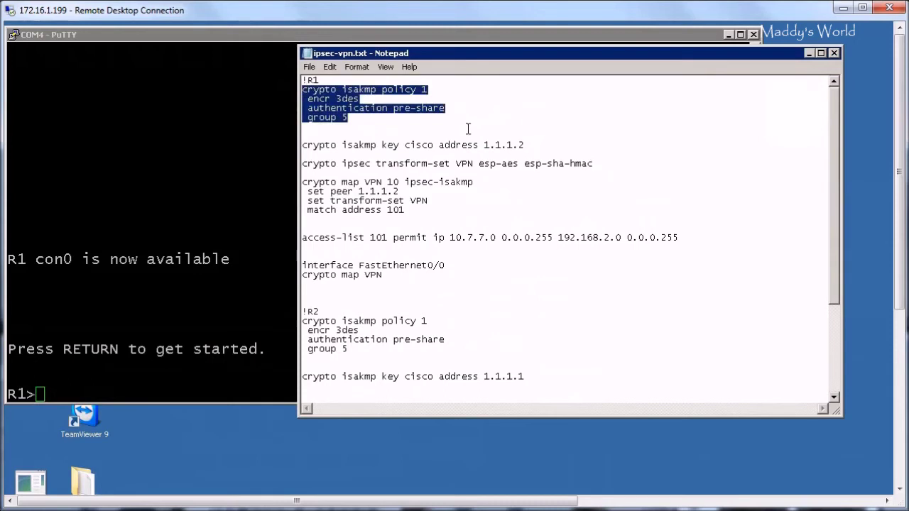
left_click(376, 103)
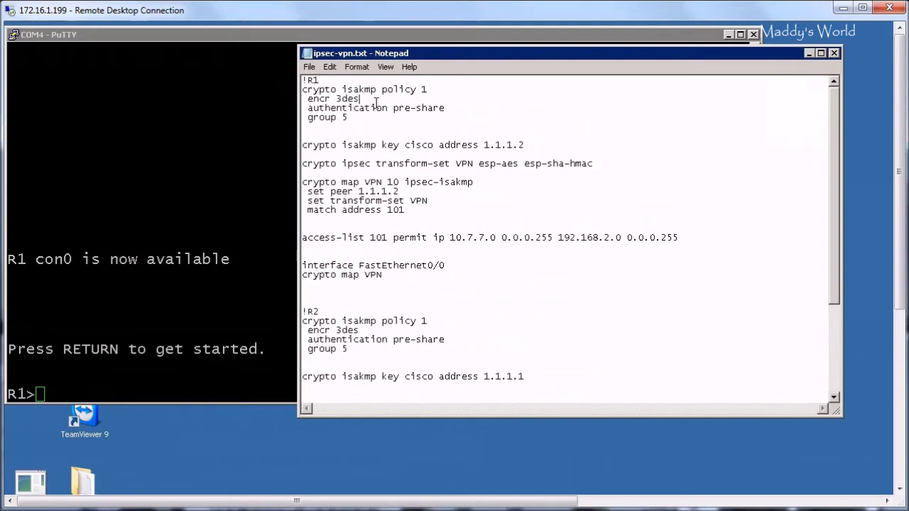
left_click_drag(309, 99, 374, 99)
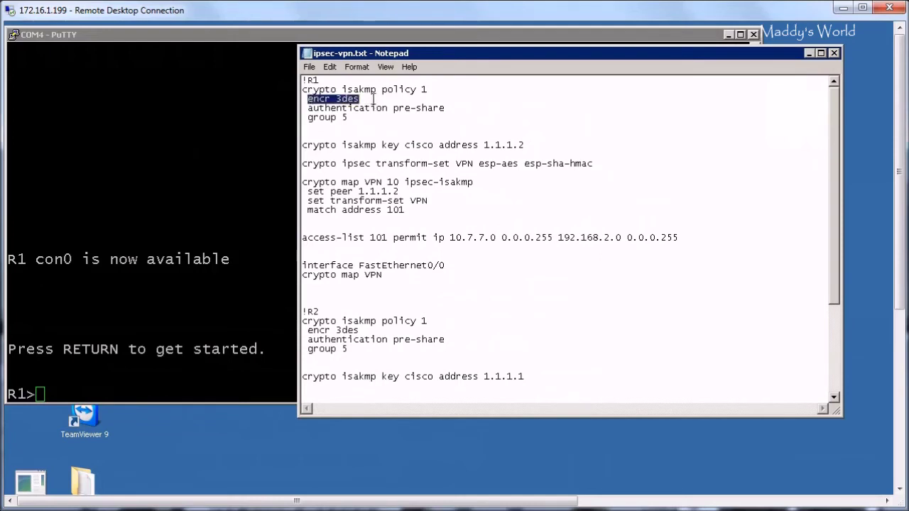
left_click(445, 108)
left_click_drag(440, 104, 395, 104)
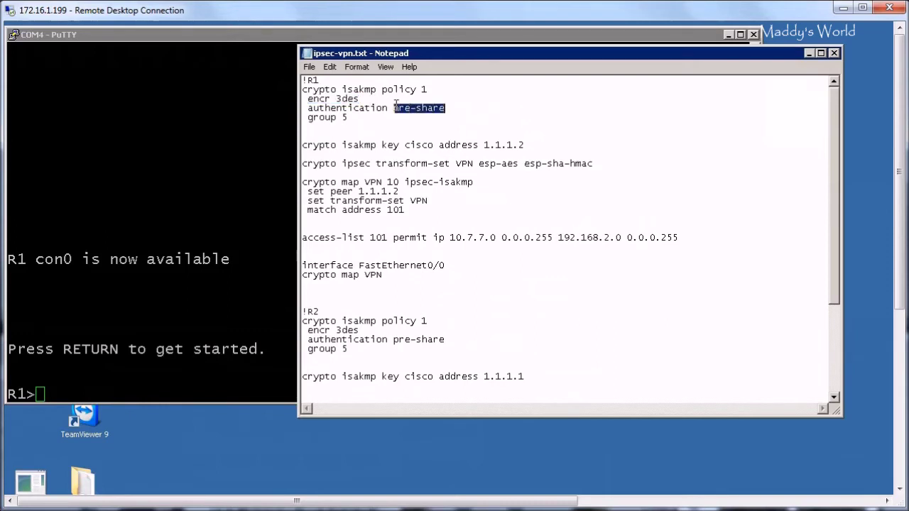
left_click_drag(349, 117, 310, 117)
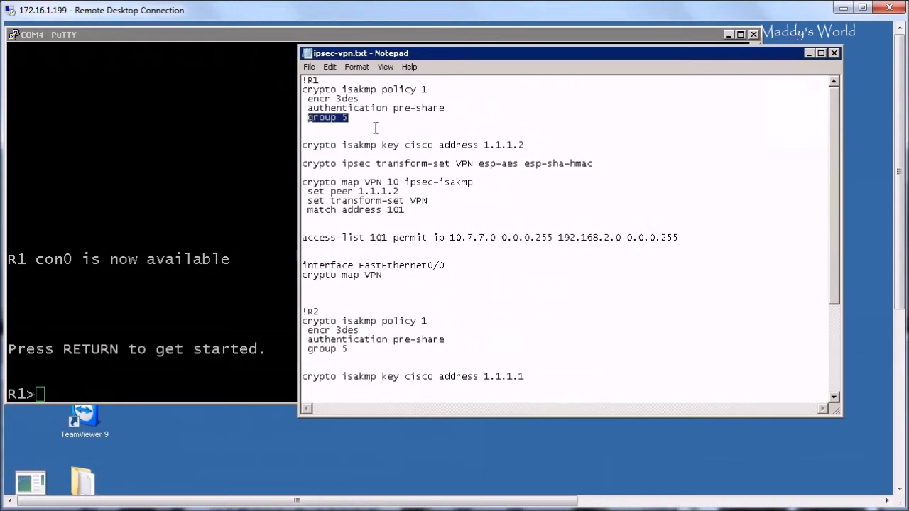
left_click(353, 117)
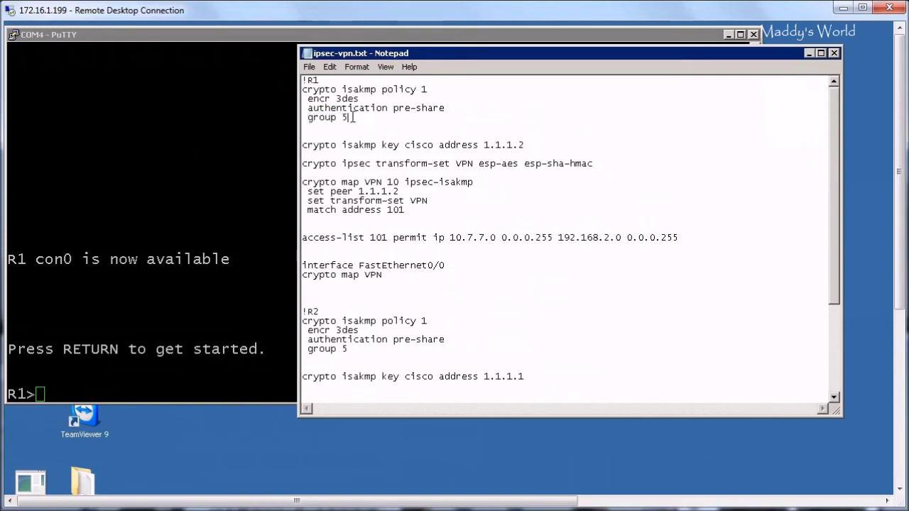
left_click_drag(353, 118, 309, 122)
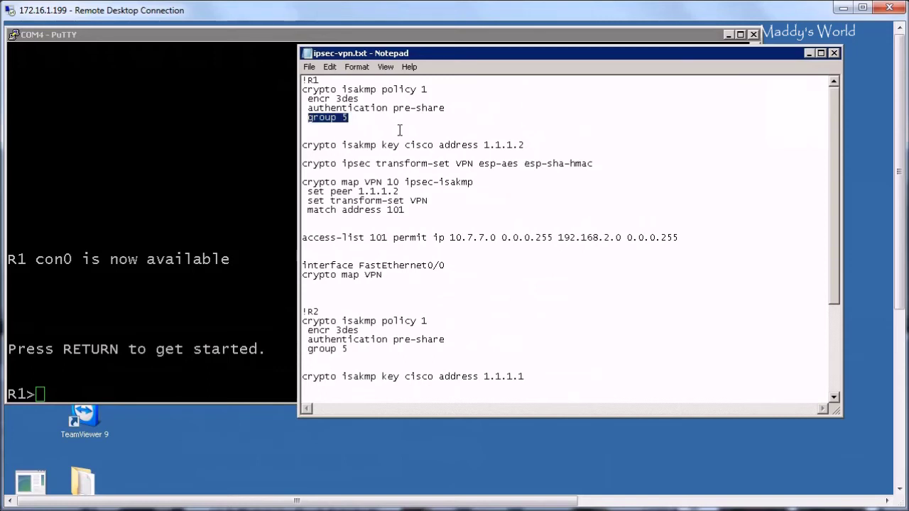
left_click_drag(546, 145, 309, 145)
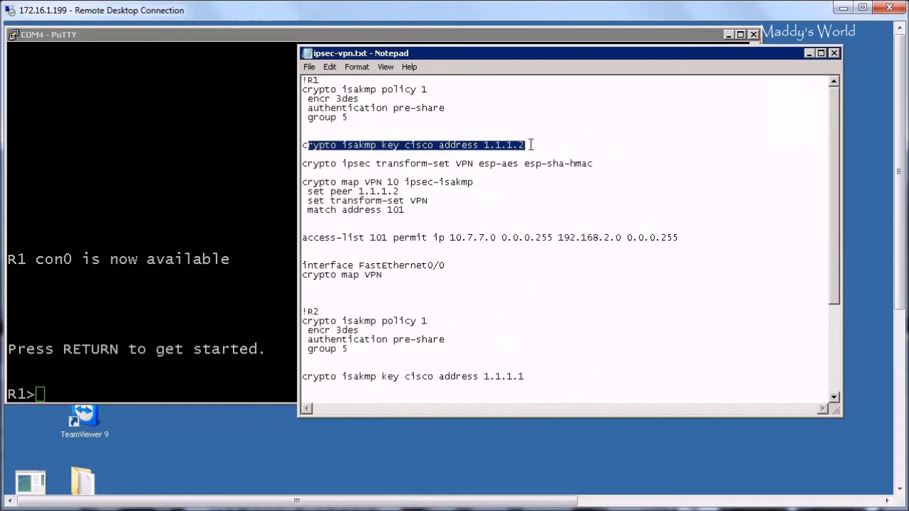
left_click(440, 146)
left_click_drag(404, 145, 432, 146)
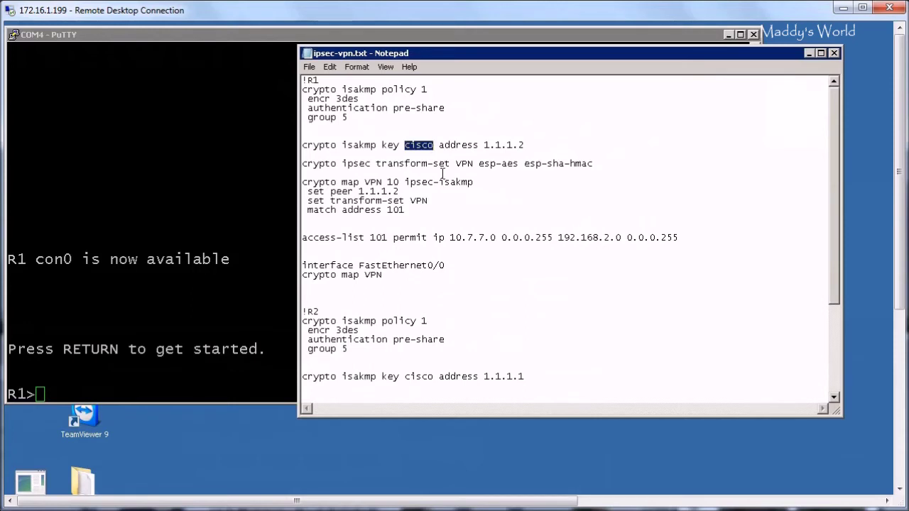
left_click(303, 164)
key("shift+End")
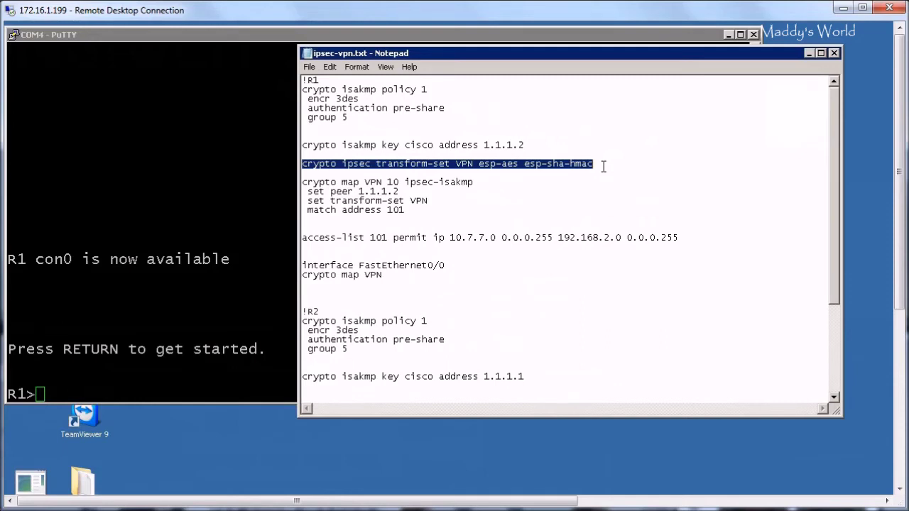
left_click(602, 166)
left_click_drag(521, 165, 502, 162)
left_click_drag(565, 164, 549, 163)
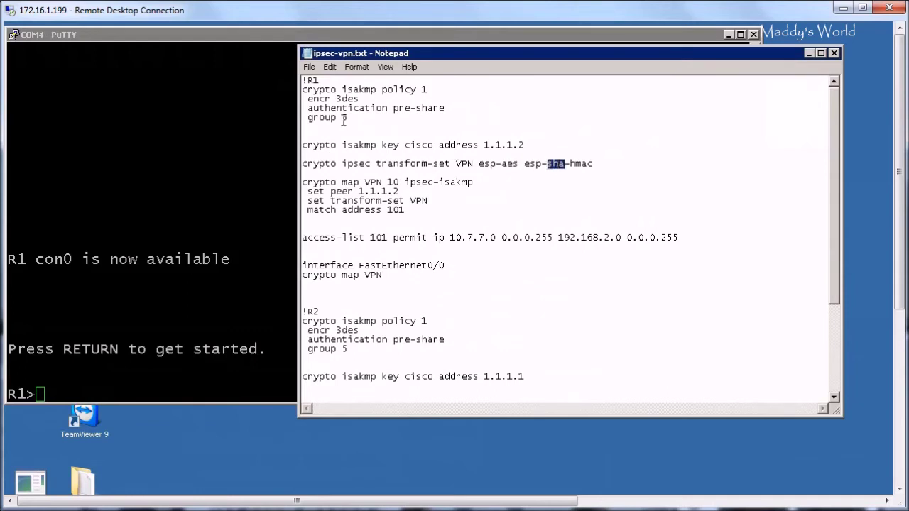
left_click_drag(355, 119, 302, 89)
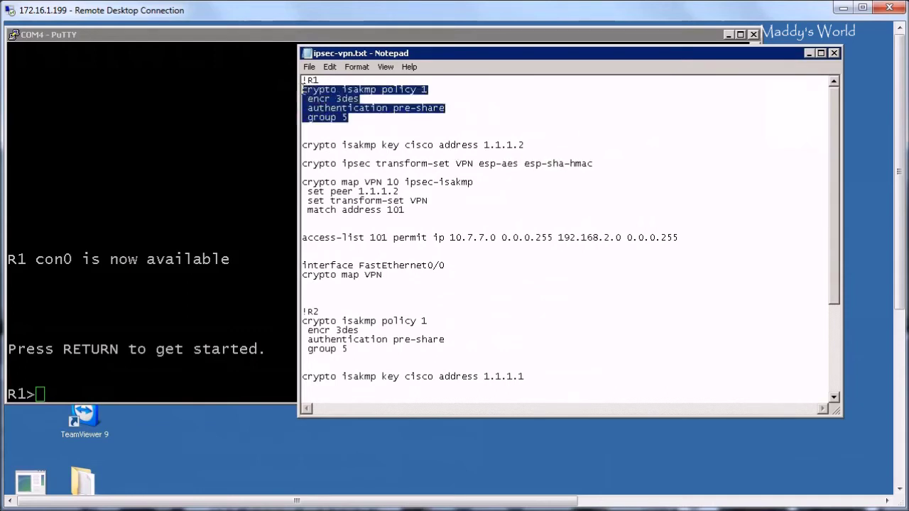
left_click(355, 118)
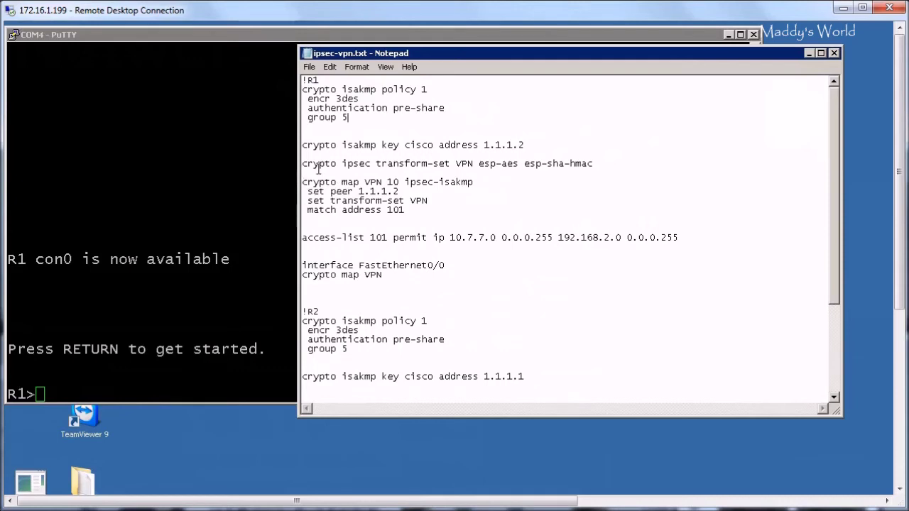
- Highlight R1's crypto map entry lines and the access-list 101 line, then clear the selection
left_click_drag(313, 181, 362, 205)
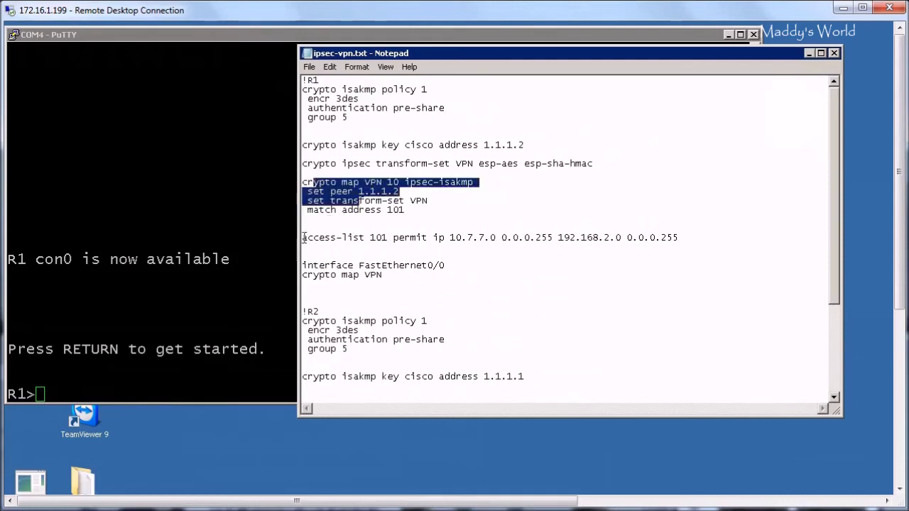
left_click_drag(303, 240, 686, 237)
left_click(666, 231)
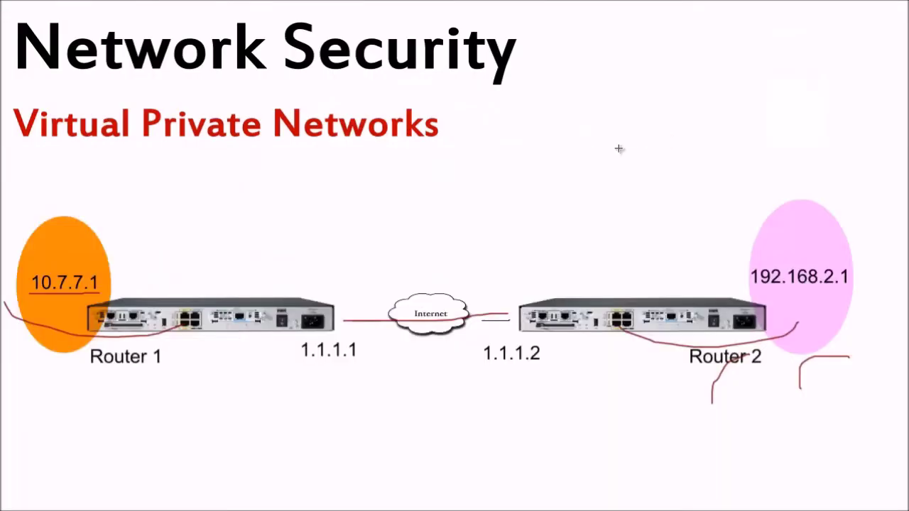
- Circle the 10.7.7.1 label in red and draw an arc from it to 192.168.2.1
mouse_move(41, 270)
left_mouse_down()
mouse_move(8, 277)
mouse_move(58, 294)
mouse_move(71, 258)
mouse_move(32, 274)
left_mouse_up()
mouse_move(102, 266)
left_mouse_down()
mouse_move(448, 197)
mouse_move(721, 215)
mouse_move(765, 242)
left_mouse_up()
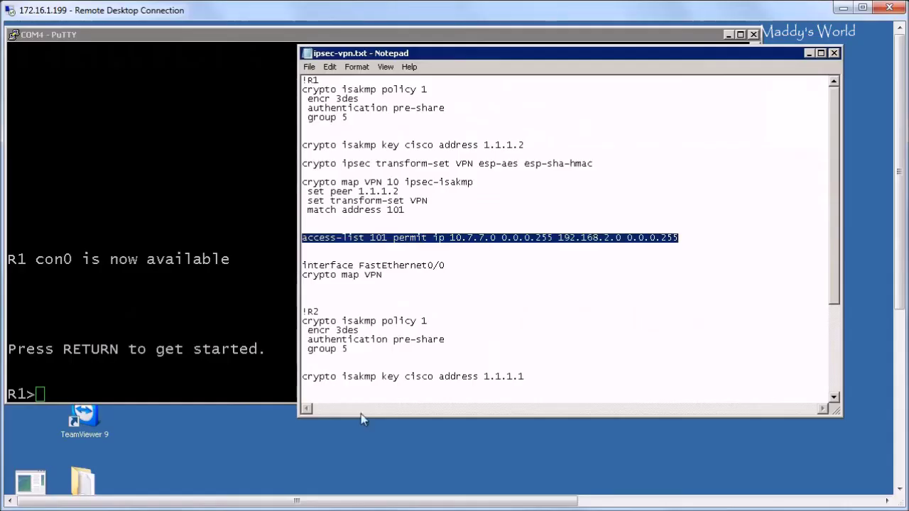
- Highlight source 10.7.7.0 and destination 192.168.2.0 in R1's access-list 101 line
left_click(393, 237)
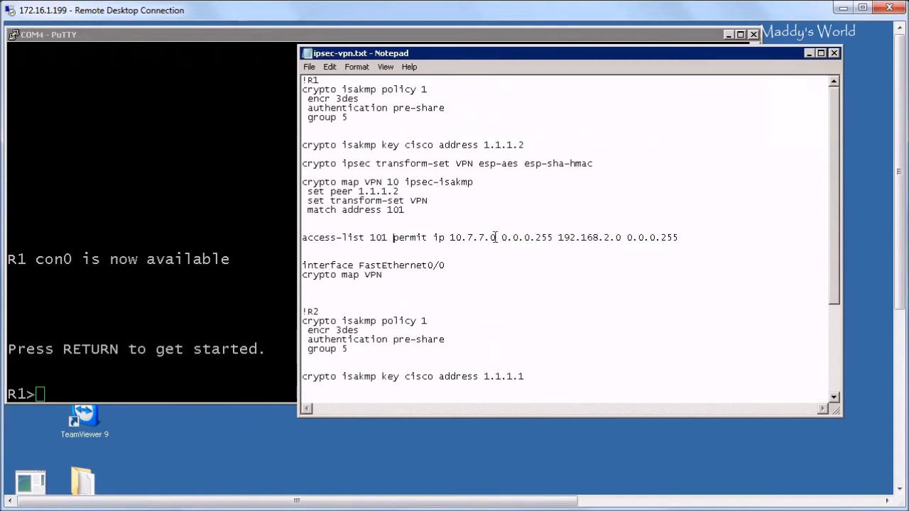
left_click_drag(449, 237, 497, 237)
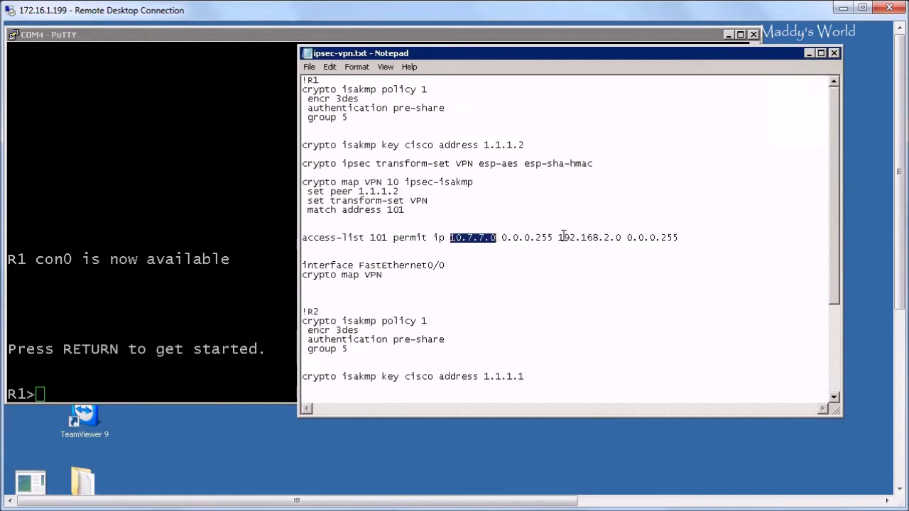
left_click_drag(558, 238, 622, 237)
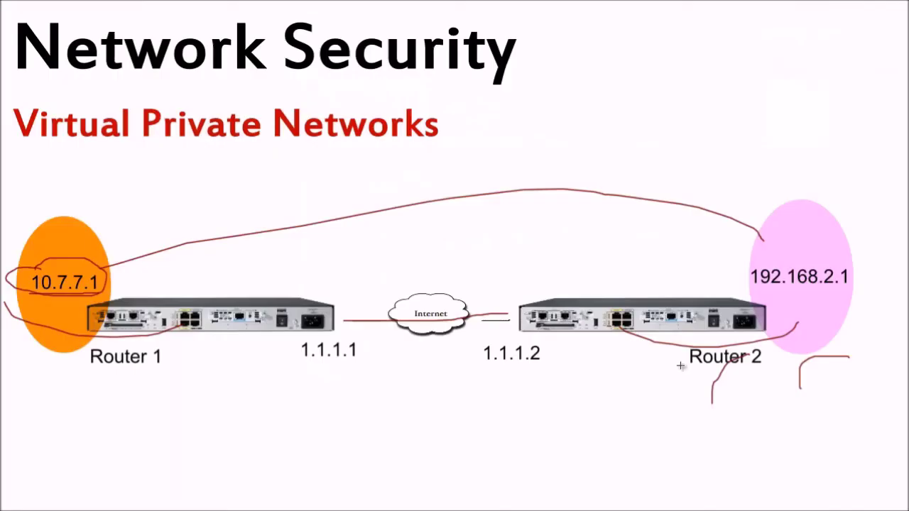
- Loop red pen strokes around the 192.168.2.1 and 10.7.7.1 labels on the diagram
mouse_move(813, 256)
left_mouse_down()
mouse_move(721, 280)
mouse_move(902, 287)
mouse_move(782, 253)
left_mouse_up()
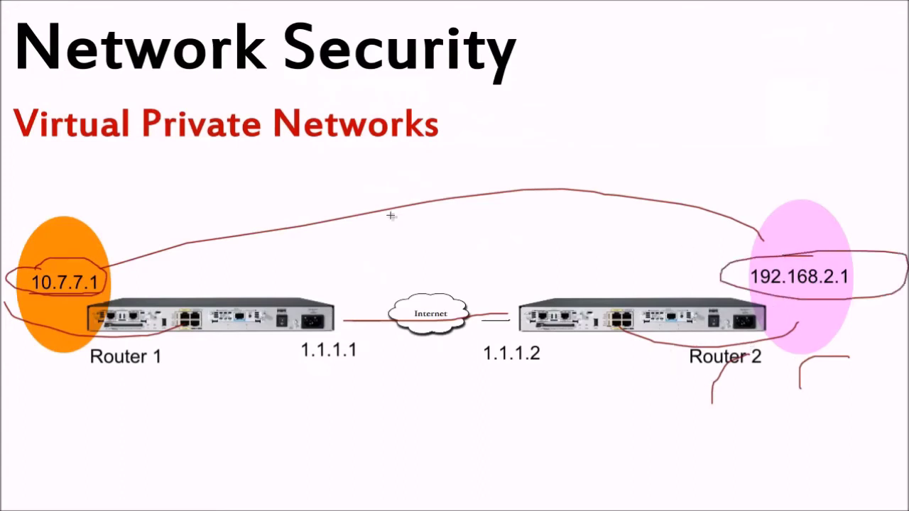
left_click_drag(77, 251, 1, 262)
mouse_move(29, 305)
left_mouse_down()
mouse_move(129, 280)
mouse_move(71, 253)
left_mouse_up()
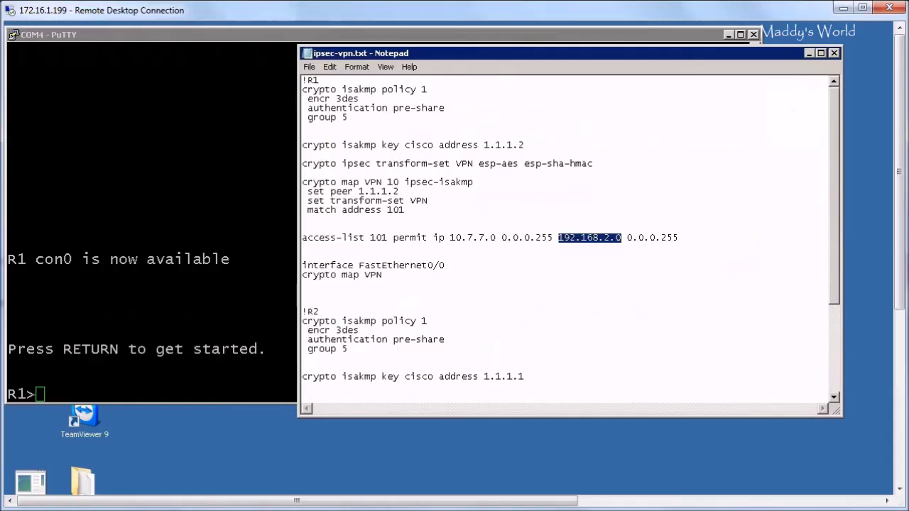
- Scroll down to highlight the networks in R2's access-list line, then jump back to the top
scroll(831, 371, "down", 5)
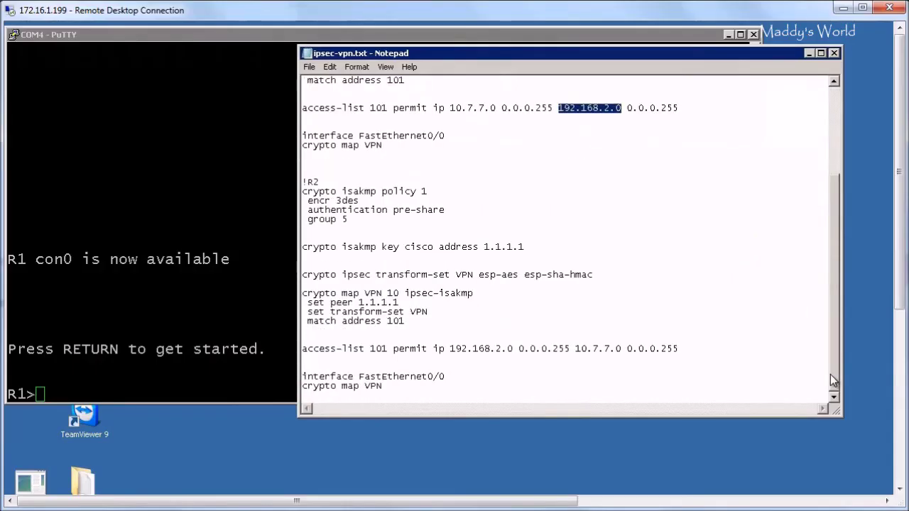
left_click_drag(680, 349, 445, 352)
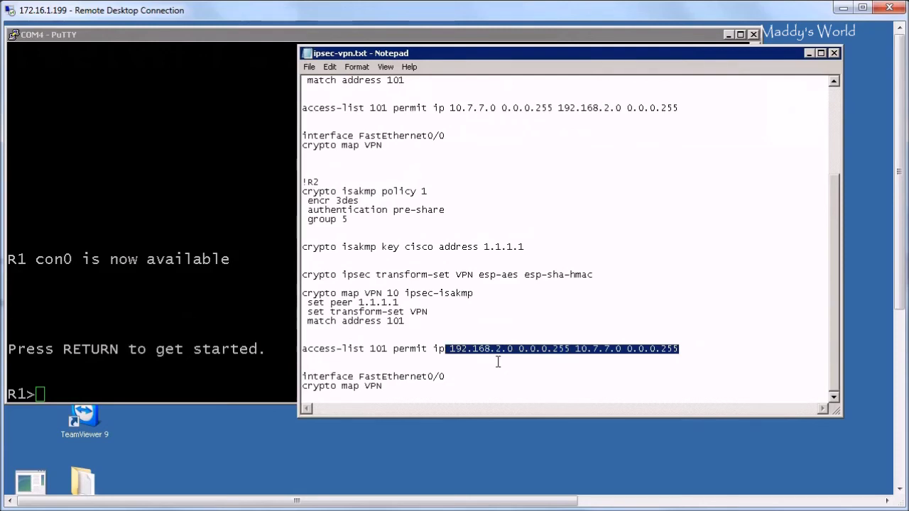
left_click(830, 110)
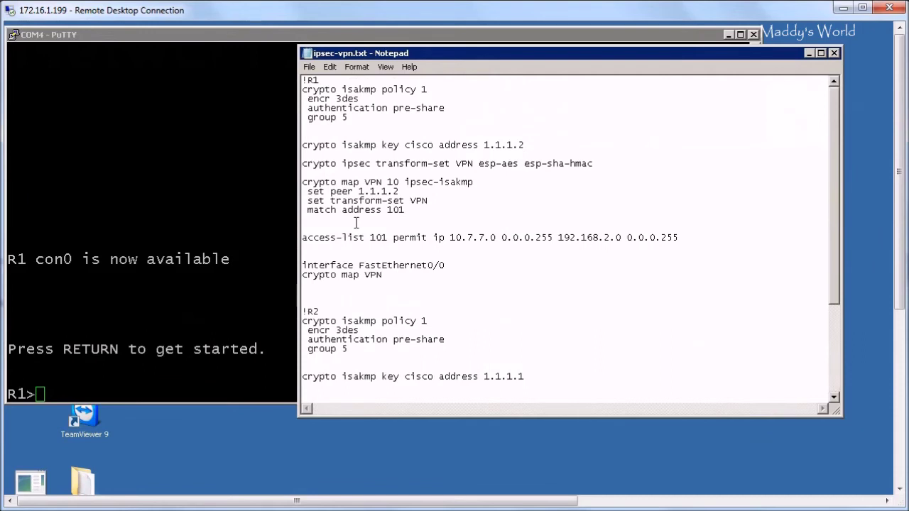
- Highlight R1's crypto map lines: peer 1.1.1.2, set transform-set VPN and match address 101
left_click_drag(425, 213, 294, 181)
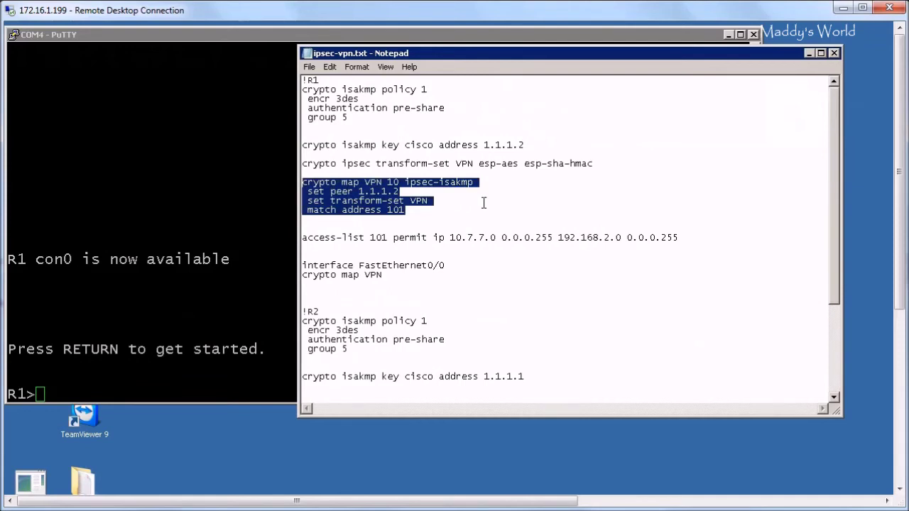
left_click_drag(393, 192, 312, 190)
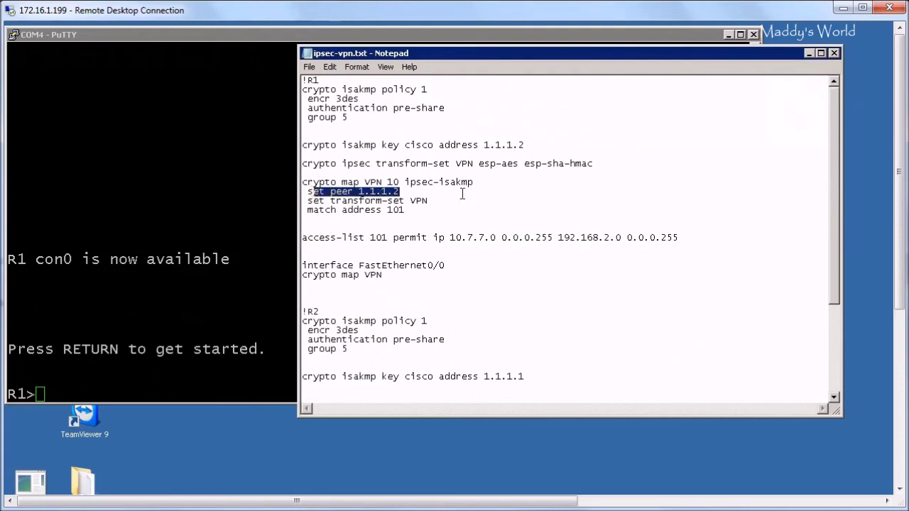
left_click_drag(434, 201, 309, 202)
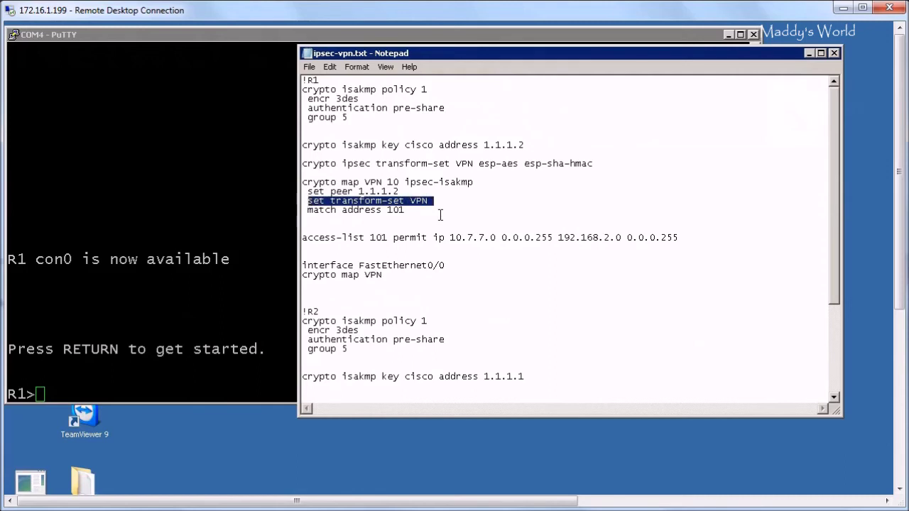
left_click_drag(406, 210, 309, 206)
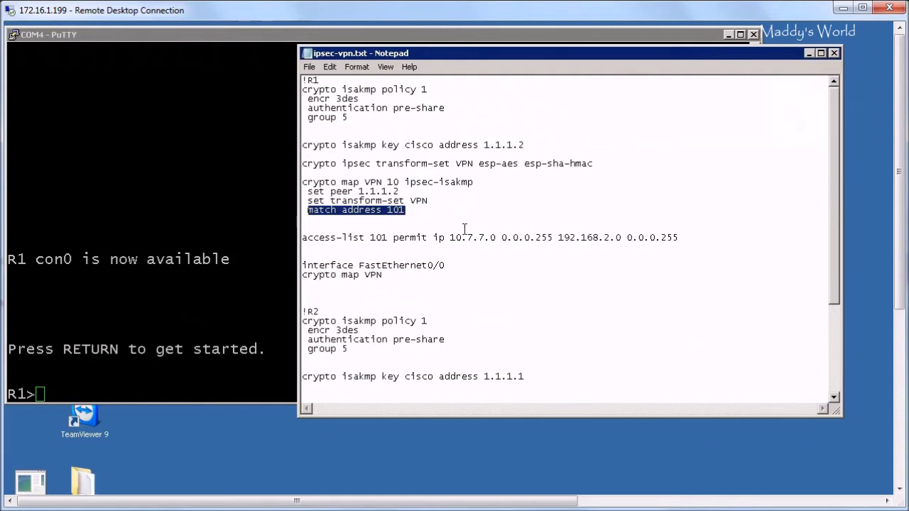
- Highlight R1's interface and crypto map VPN lines, then scroll down to R2's block
left_click_drag(383, 275, 304, 265)
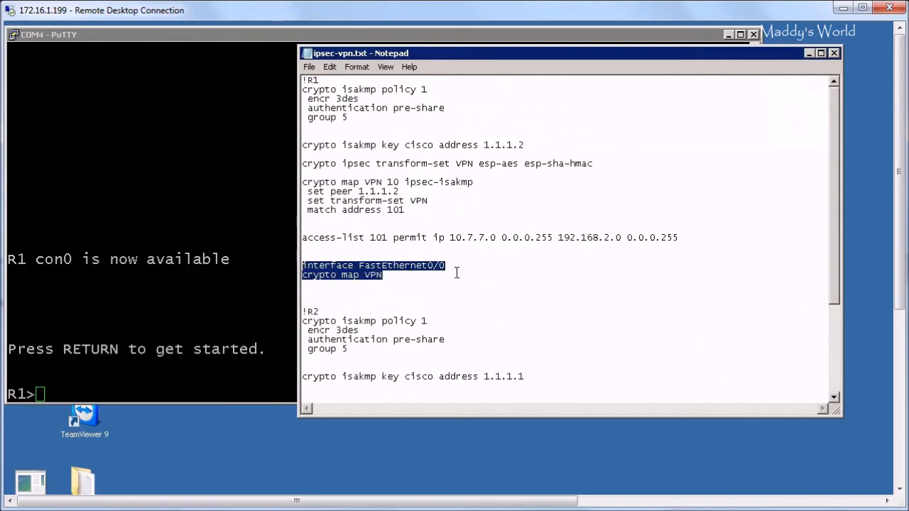
left_click(446, 267)
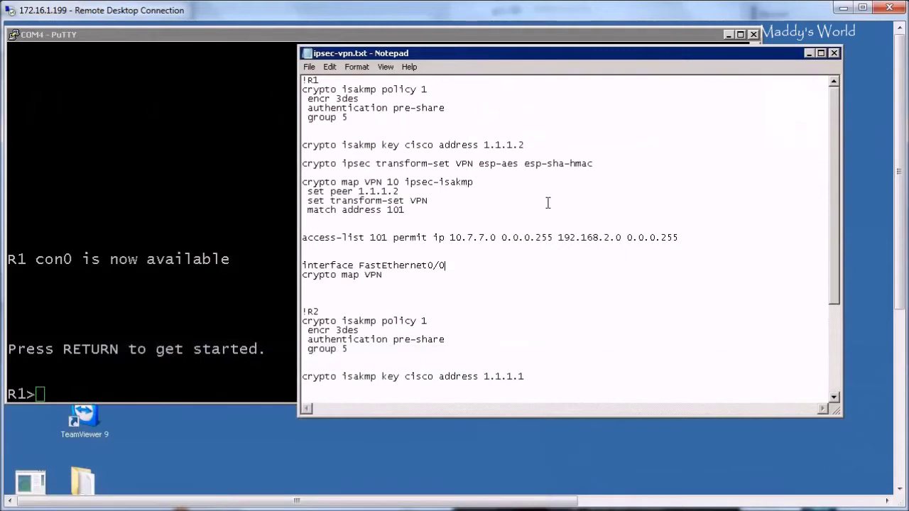
left_click_drag(833, 155, 829, 277)
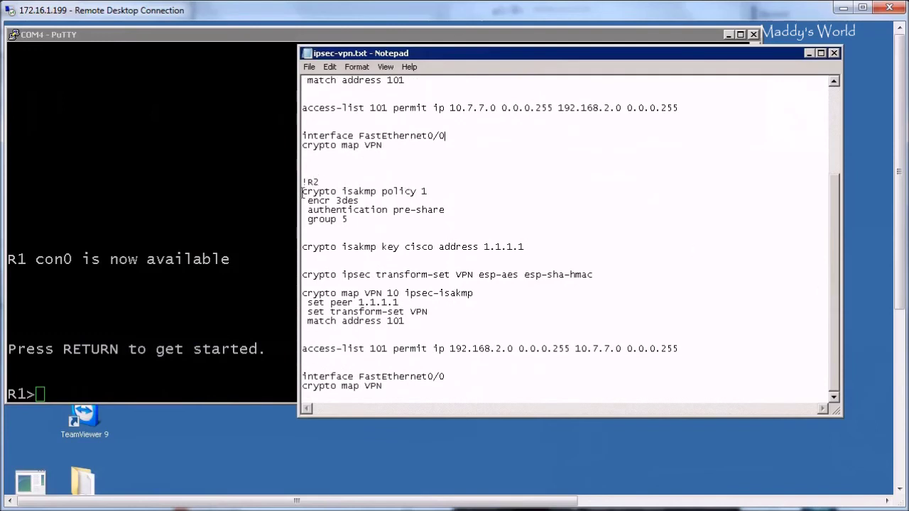
- Review R2's ISAKMP policy 1 lines through group 5 and its key peer address 1.1.1.1
left_click_drag(302, 191, 402, 223)
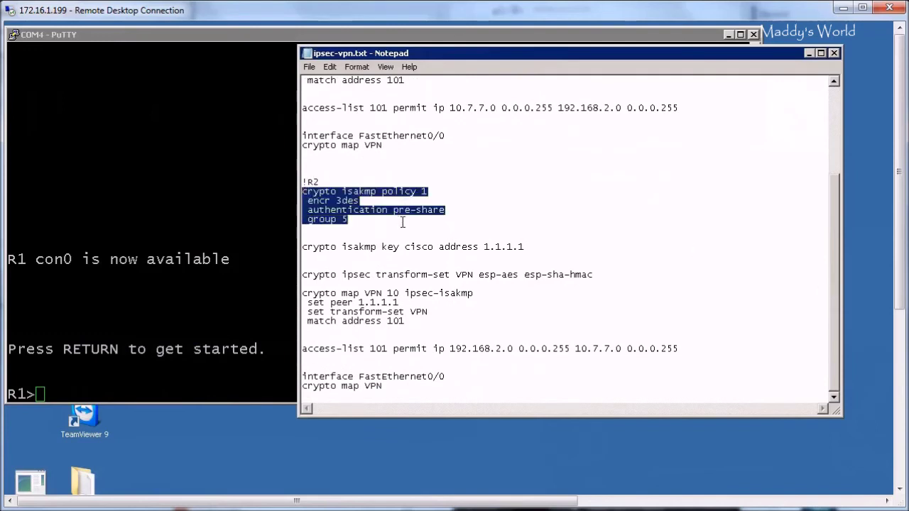
left_click_drag(429, 192, 418, 191)
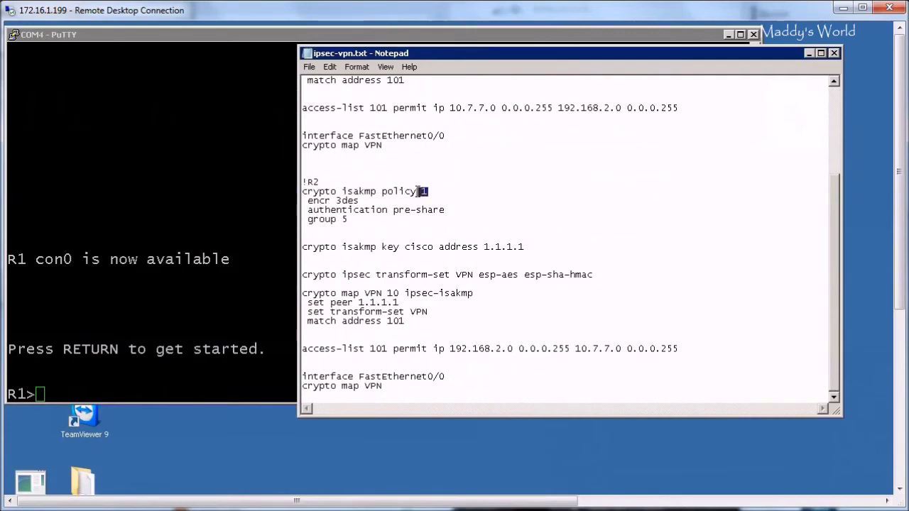
left_click_drag(605, 232, 423, 172)
left_click(423, 192)
left_click_drag(347, 219, 300, 188)
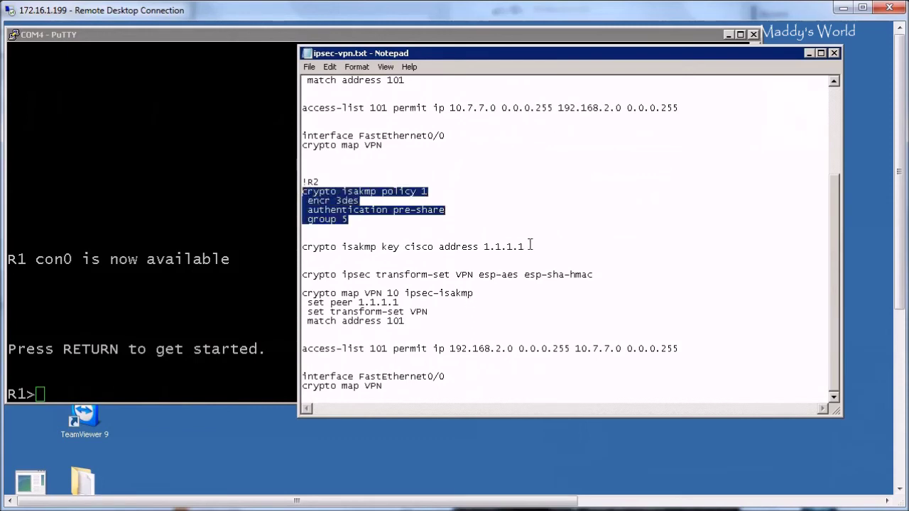
left_click_drag(529, 247, 484, 247)
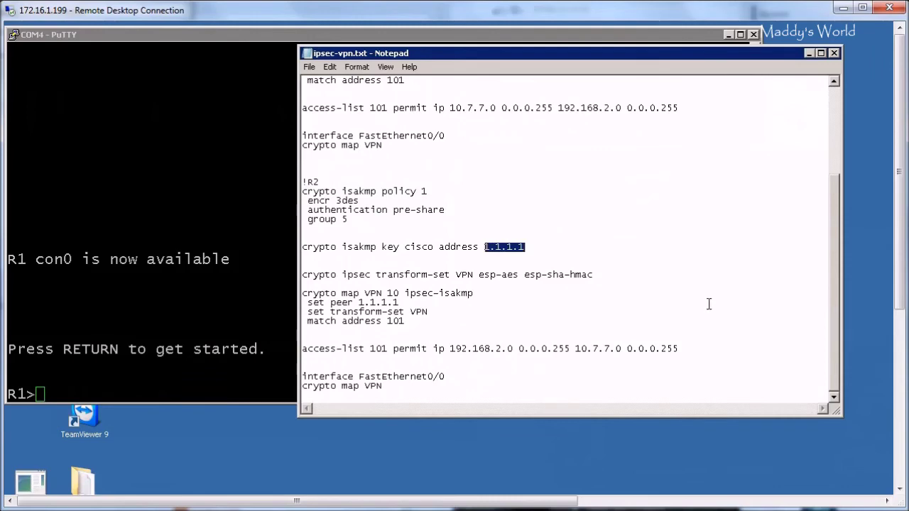
mouse_move(834, 299)
left_mouse_down()
mouse_move(843, 172)
mouse_move(842, 306)
left_mouse_up()
- Highlight R2's transform-set line and crypto map block with peer 1.1.1.1, comparing against R1
left_click_drag(346, 275, 583, 278)
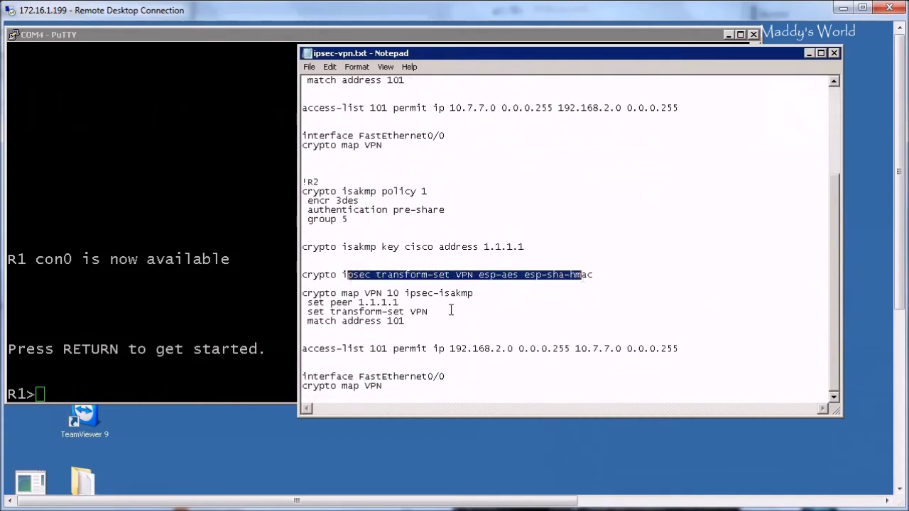
left_click_drag(405, 321, 313, 294)
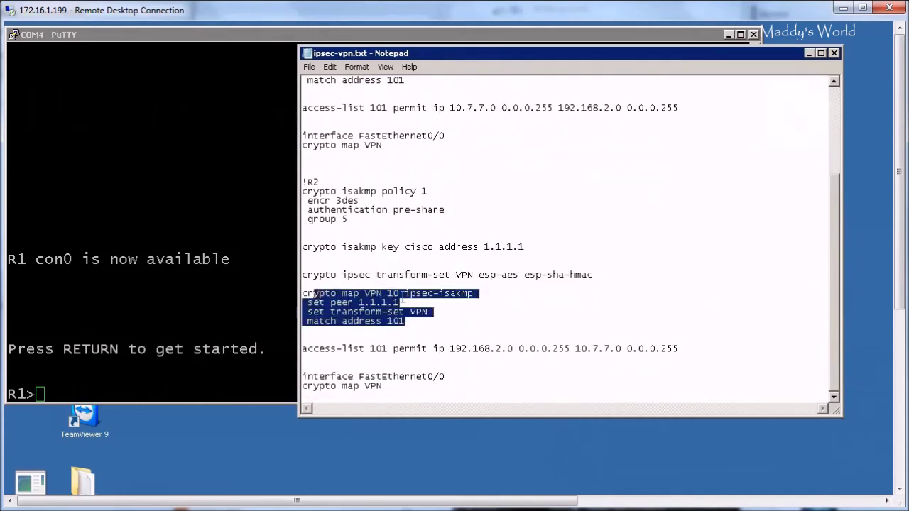
left_click_drag(400, 303, 360, 303)
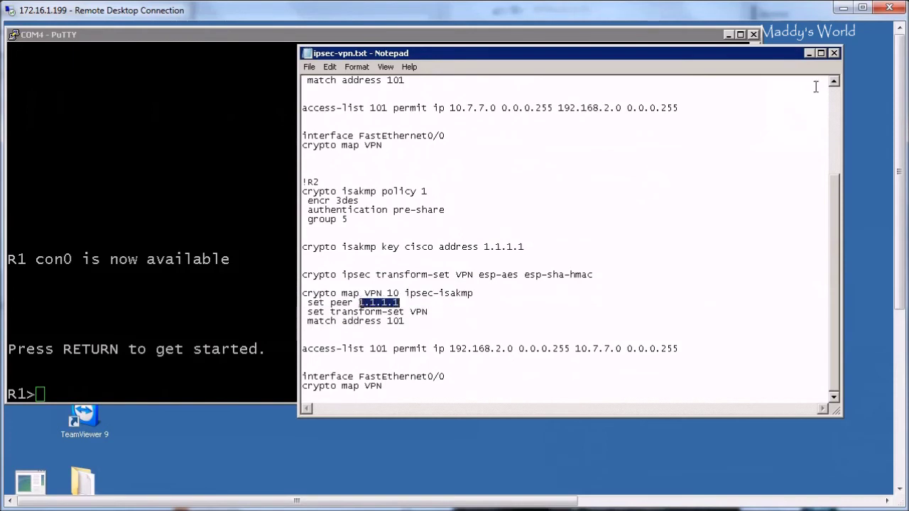
left_click(834, 102)
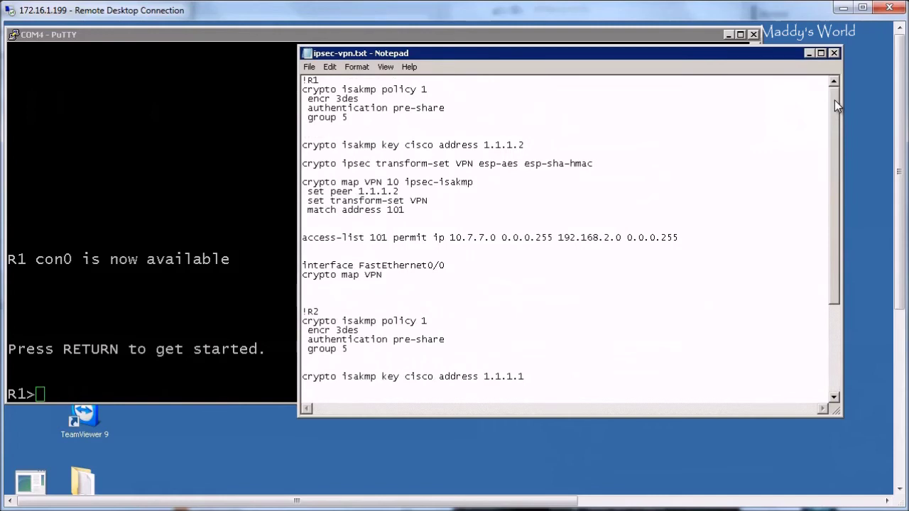
left_click_drag(835, 100, 828, 270)
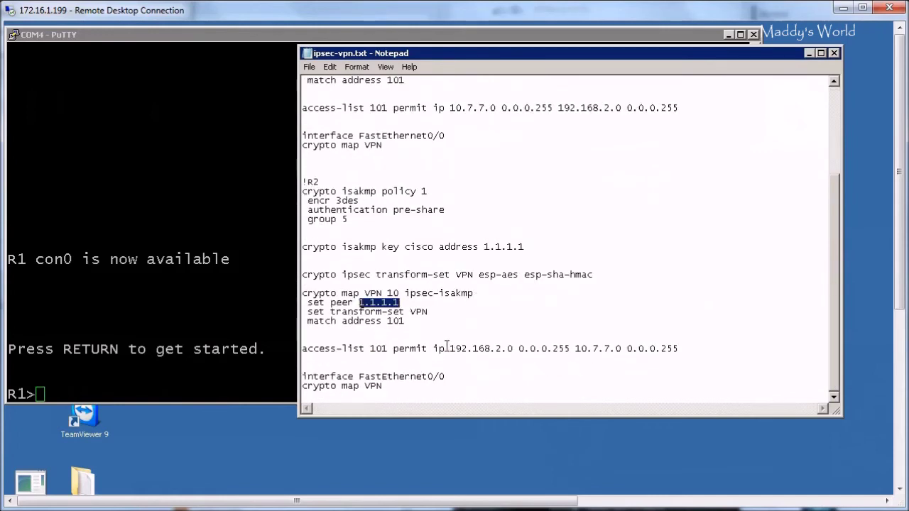
- Highlight R2's access-list networks, source 192.168.2.0, and its interface crypto map lines
left_click_drag(451, 348, 653, 350)
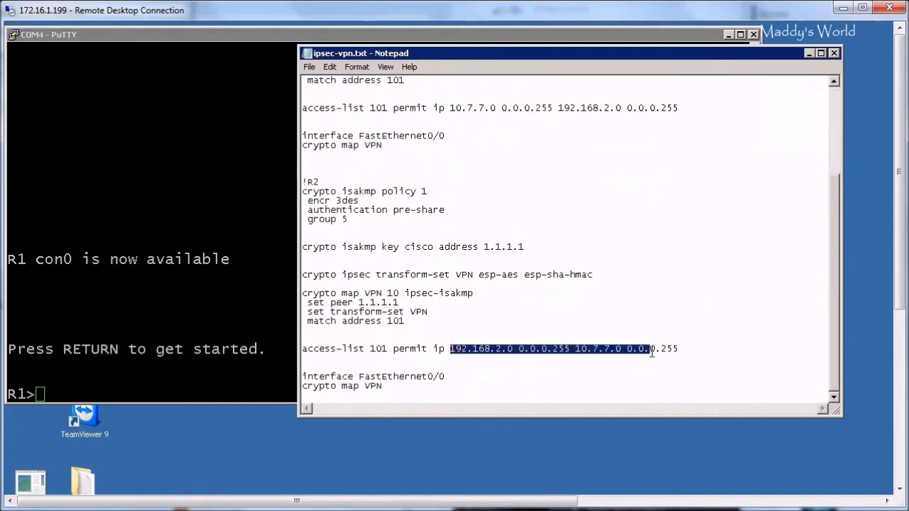
left_click(479, 350)
left_click_drag(457, 349, 516, 348)
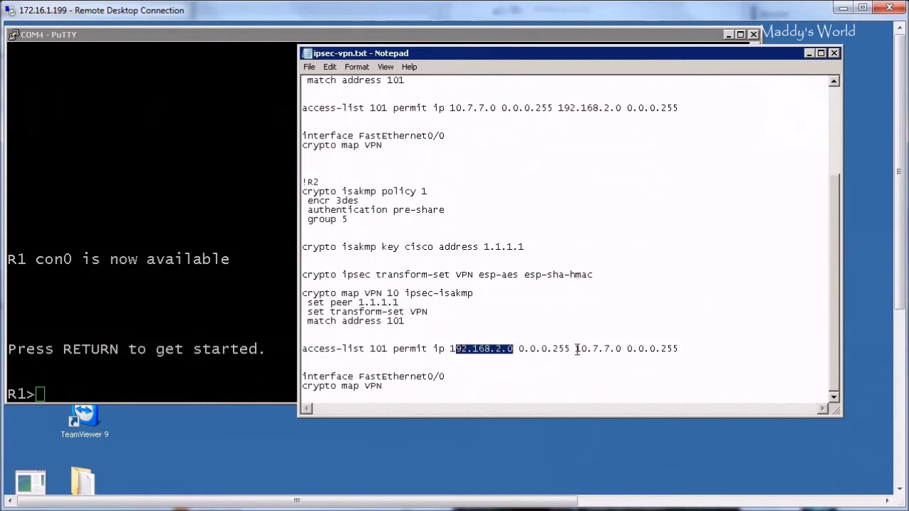
left_click_drag(402, 383, 305, 377)
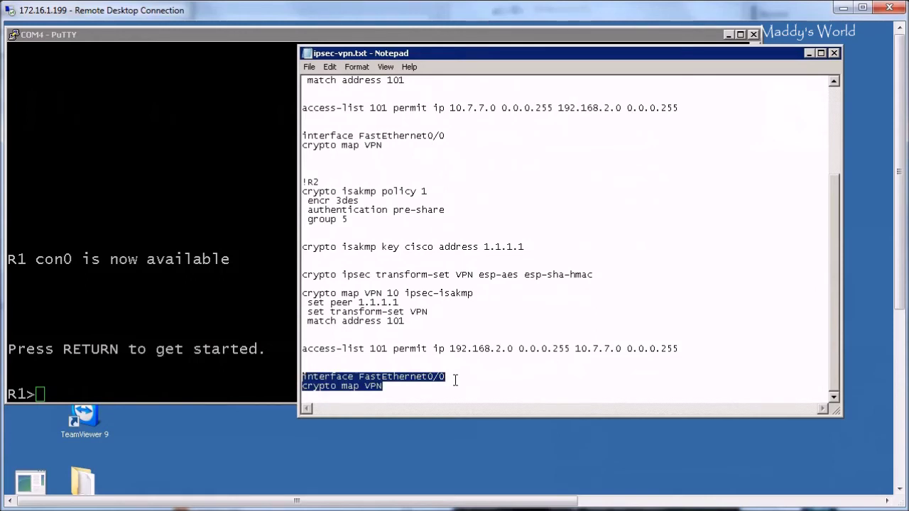
- Select R1's entire configuration block, then R2's entire configuration block
left_click(835, 105)
left_click_drag(303, 79, 422, 278)
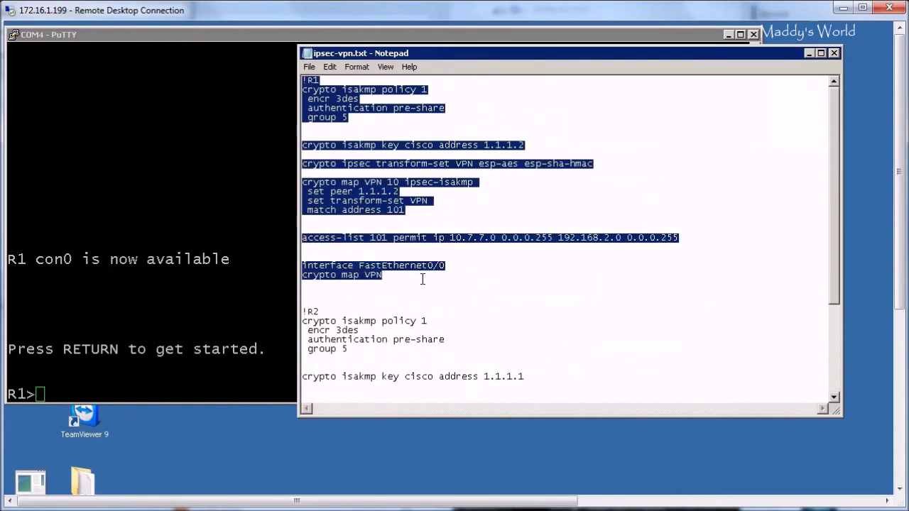
left_click_drag(832, 186, 830, 308)
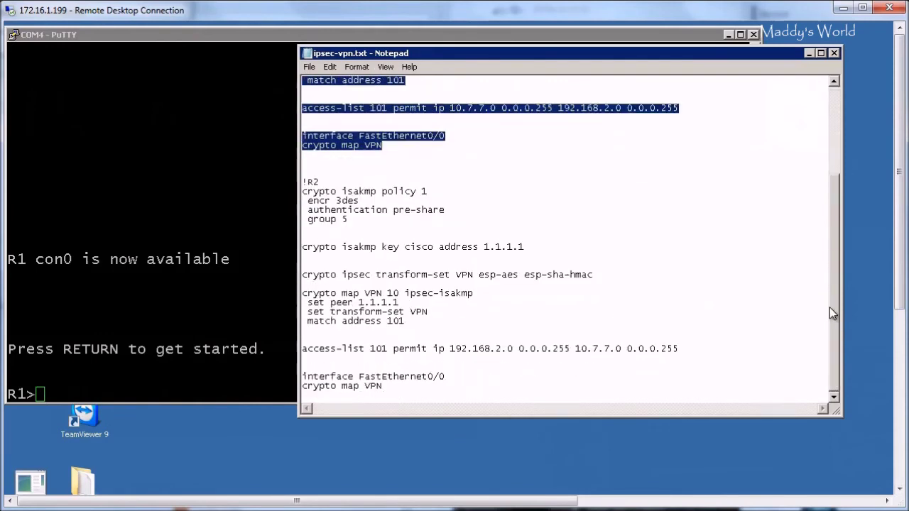
left_click_drag(303, 182, 447, 385)
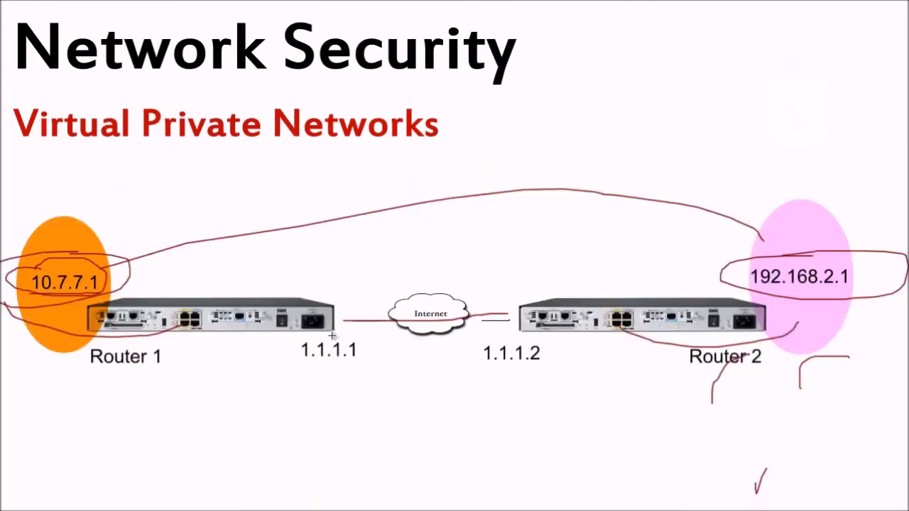
- Draw red ellipses around 1.1.1.1 and 1.1.1.2, join them, and trace Router 2's port to the pink network
mouse_move(325, 336)
left_mouse_down()
mouse_move(292, 361)
mouse_move(365, 351)
mouse_move(327, 341)
left_mouse_up()
mouse_move(522, 338)
left_mouse_down()
mouse_move(466, 355)
mouse_move(564, 359)
mouse_move(536, 337)
mouse_move(516, 336)
left_mouse_up()
left_click_drag(365, 357, 445, 358)
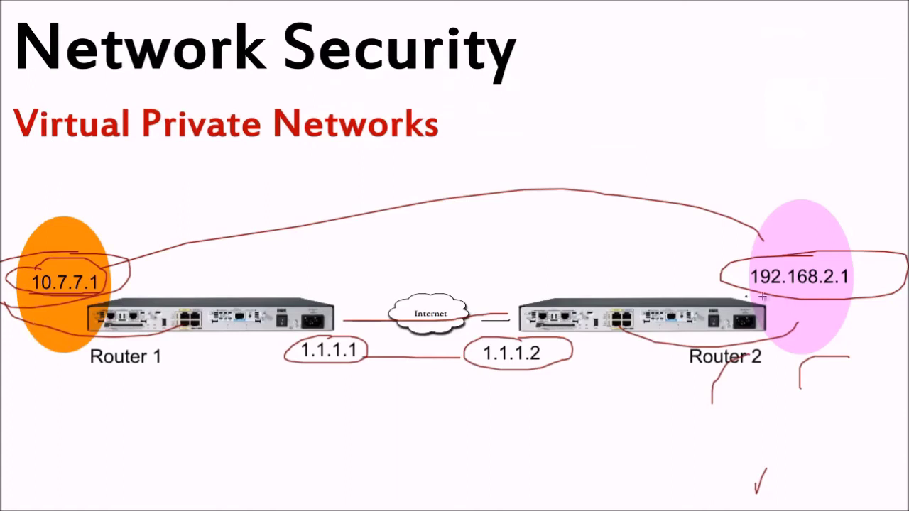
mouse_move(613, 324)
left_mouse_down()
mouse_move(695, 345)
mouse_move(790, 318)
left_mouse_up()
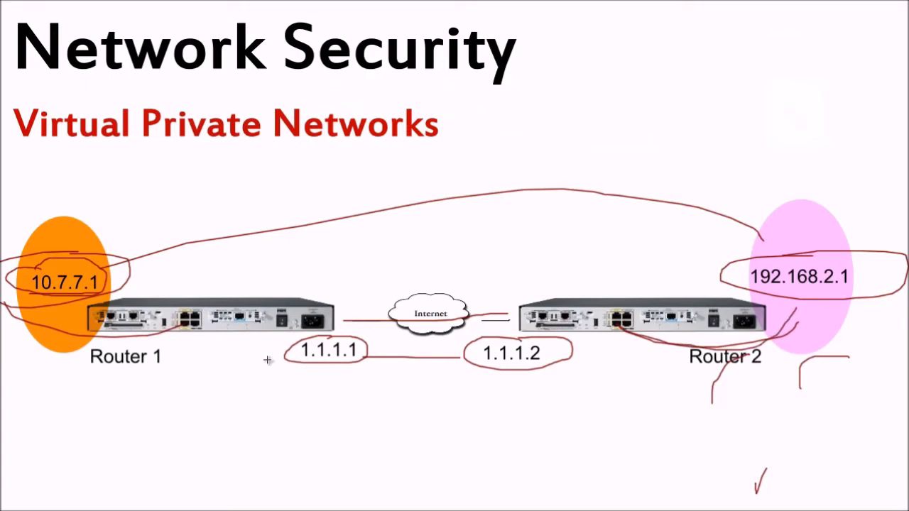
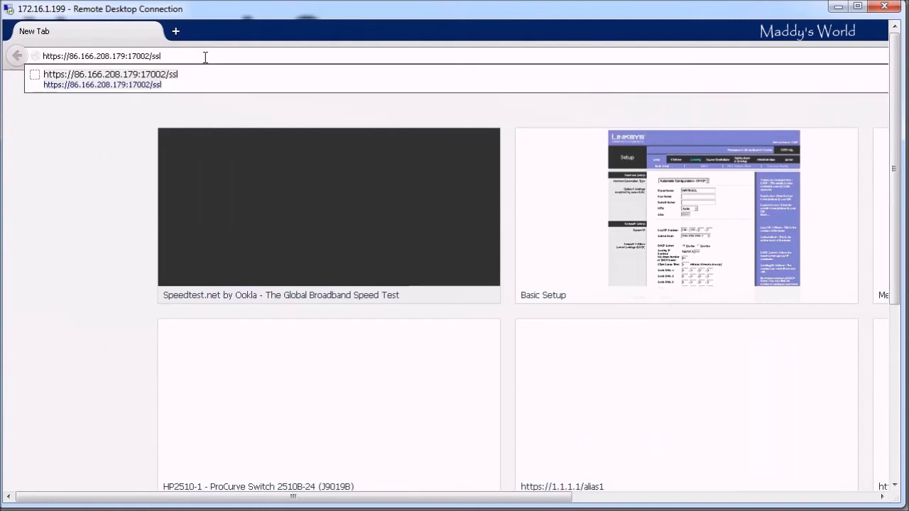
- Load the SSL VPN portal and log in with the VPN username and password
key("Return")
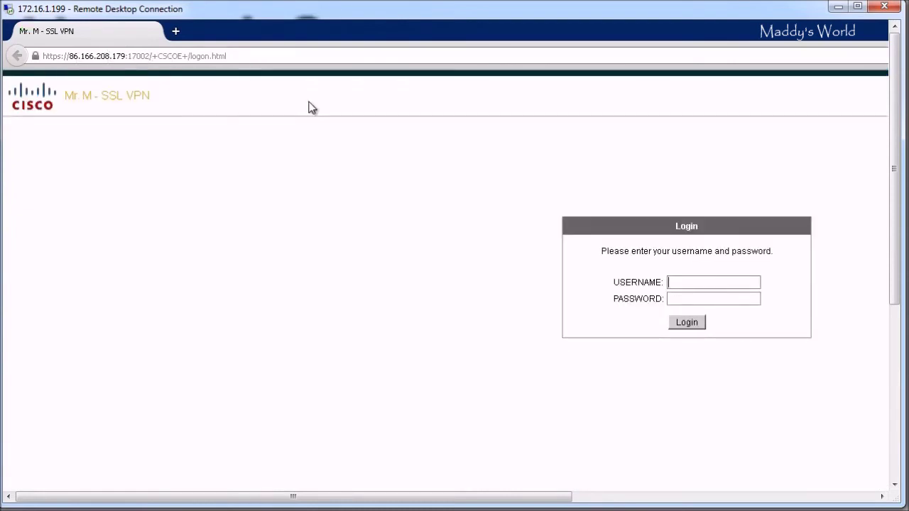
left_click(698, 280)
left_click(699, 280)
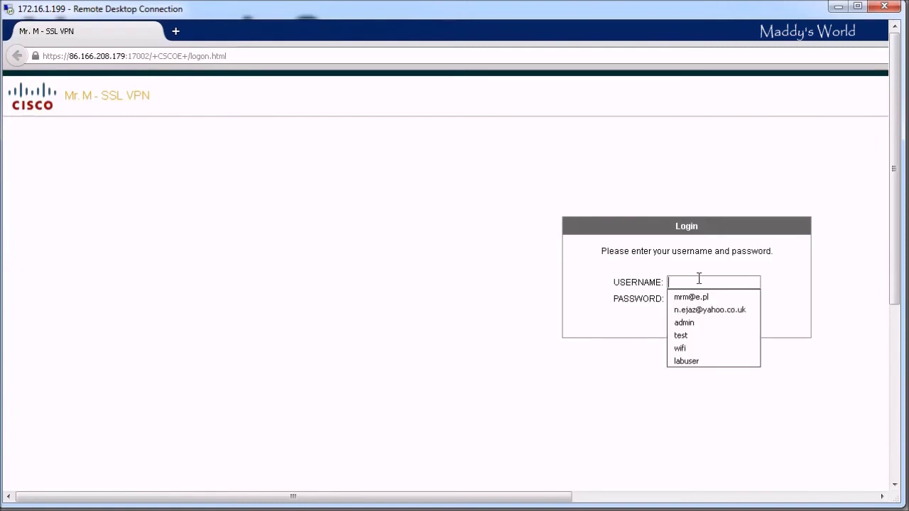
left_click(698, 278)
type("wifi")
key("Tab")
type("•••••••")
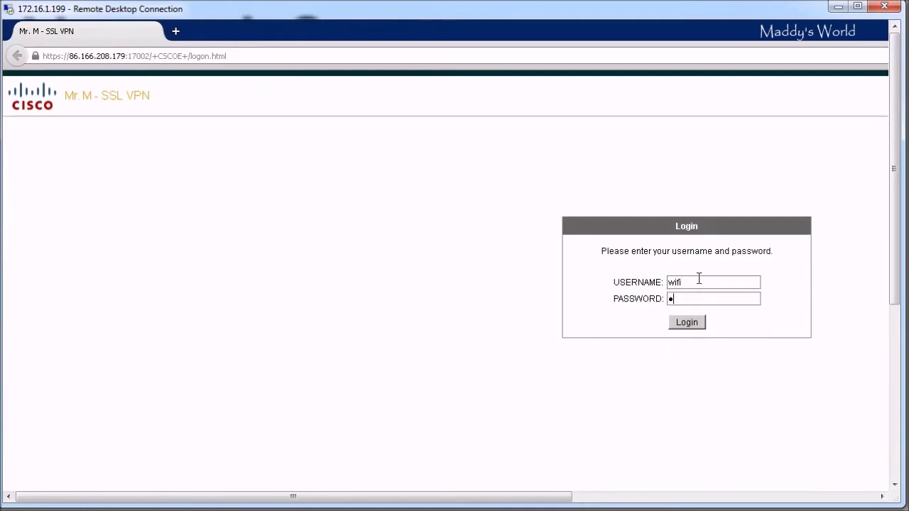
type("•••")
left_click(688, 324)
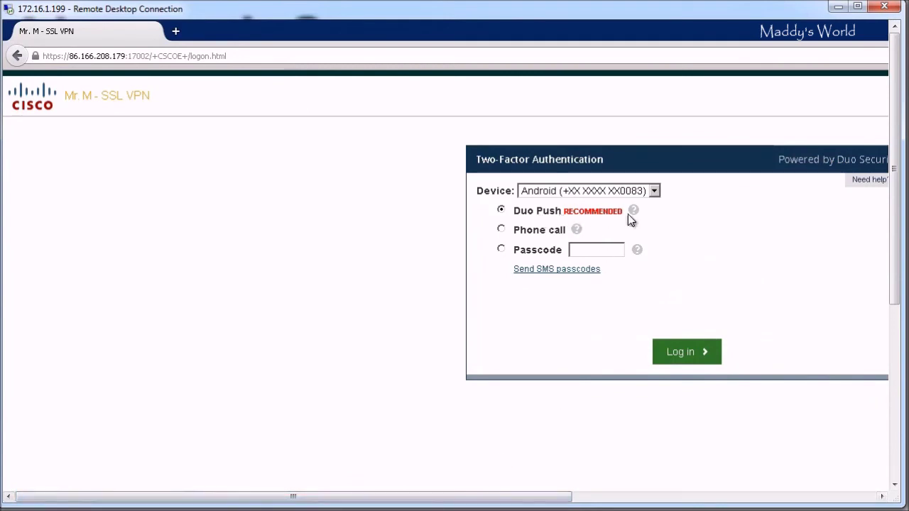
- Send a Duo Push and approve it on the phone to complete two-factor login
mouse_move(636, 215)
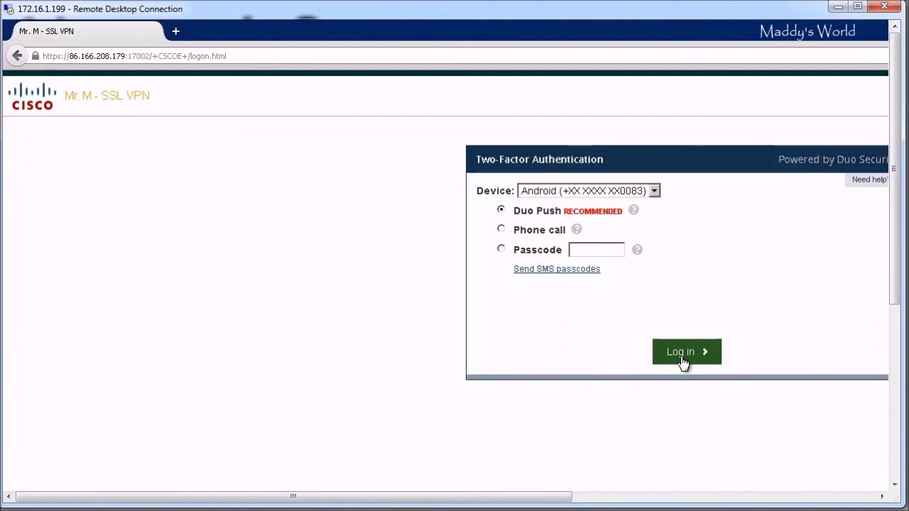
left_click(681, 357)
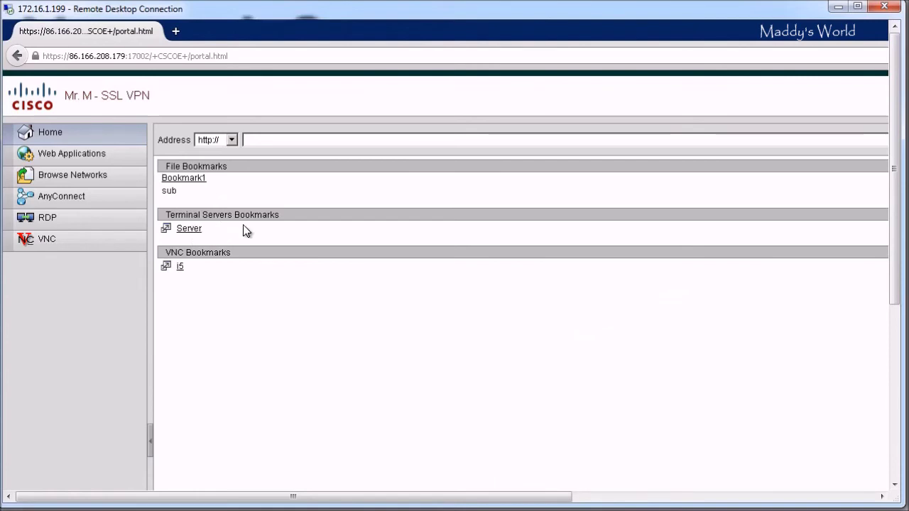
- Open the i5 VNC bookmark from the portal home page
left_click(179, 267)
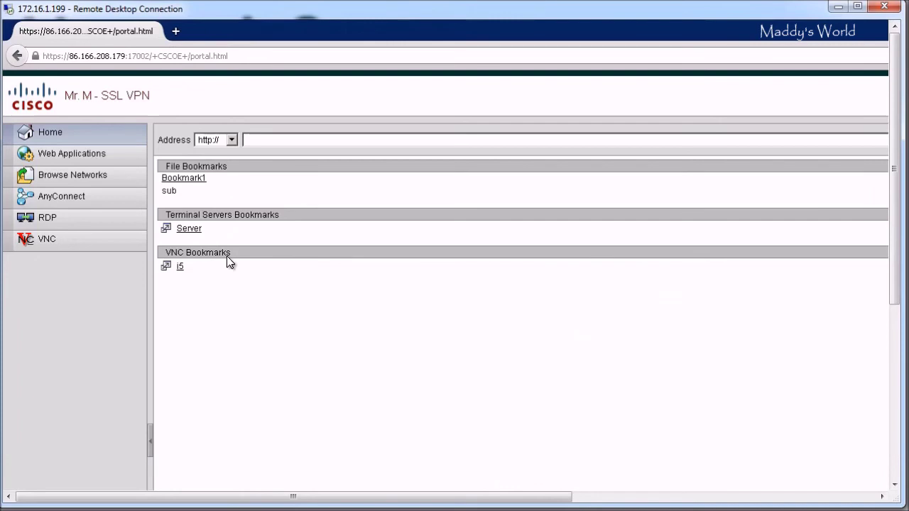
left_click_drag(231, 253, 167, 253)
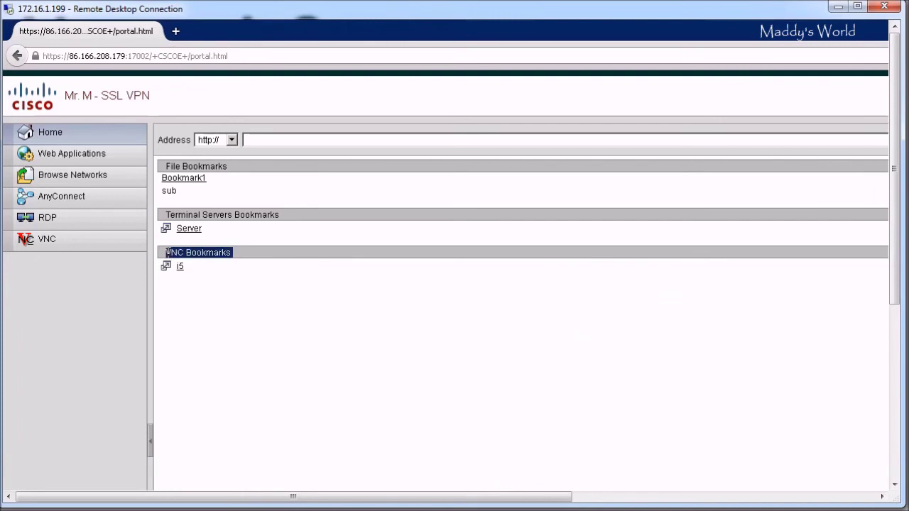
left_click(238, 256)
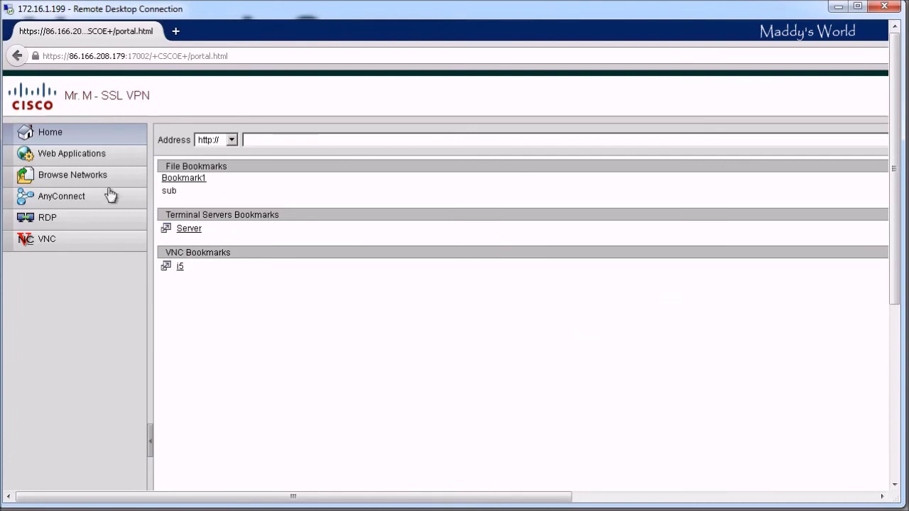
- Browse the portal's AnyConnect, RDP and VNC sidebar sections
left_click(61, 197)
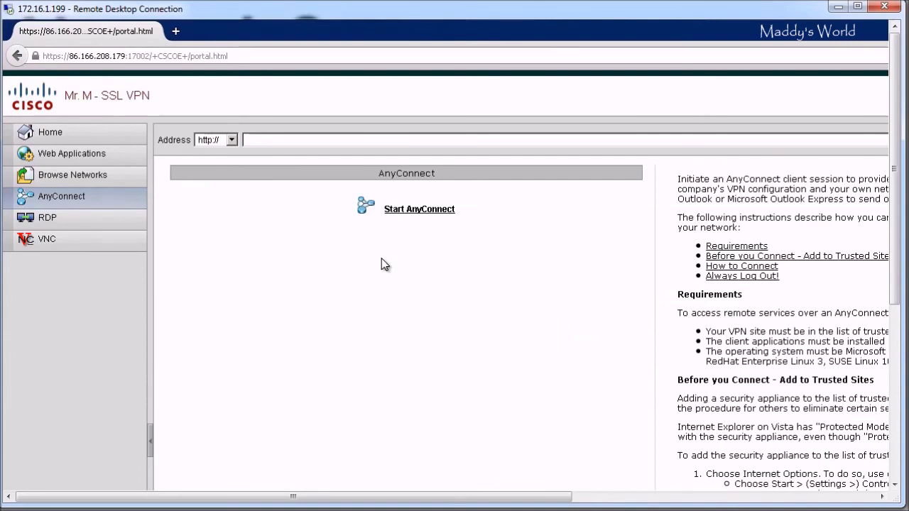
left_click(77, 223)
left_click(85, 243)
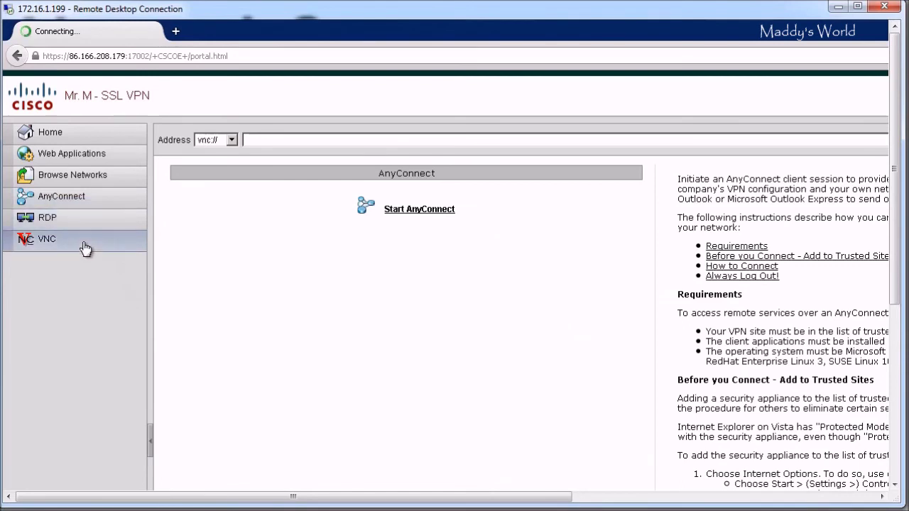
- Return to the portal home, then filter ASDM VPN Sessions to Clientless SSL VPN
left_click(89, 138)
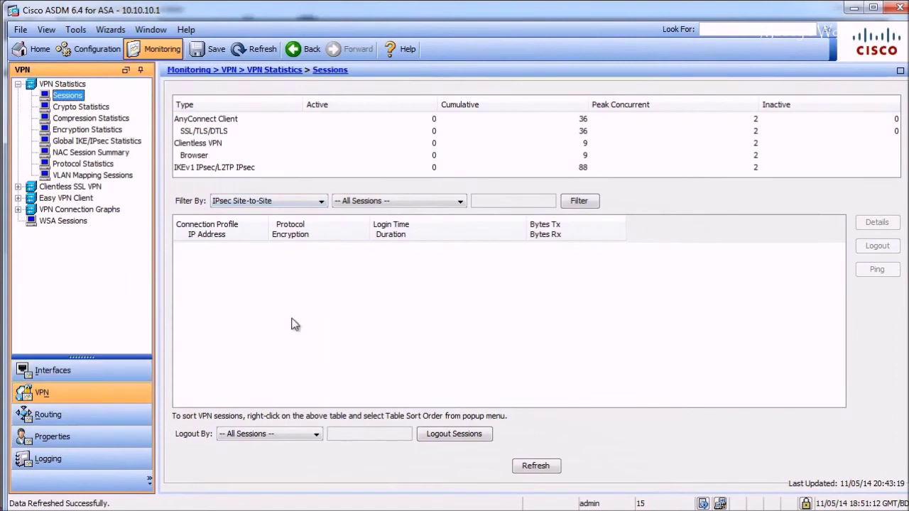
left_click(299, 205)
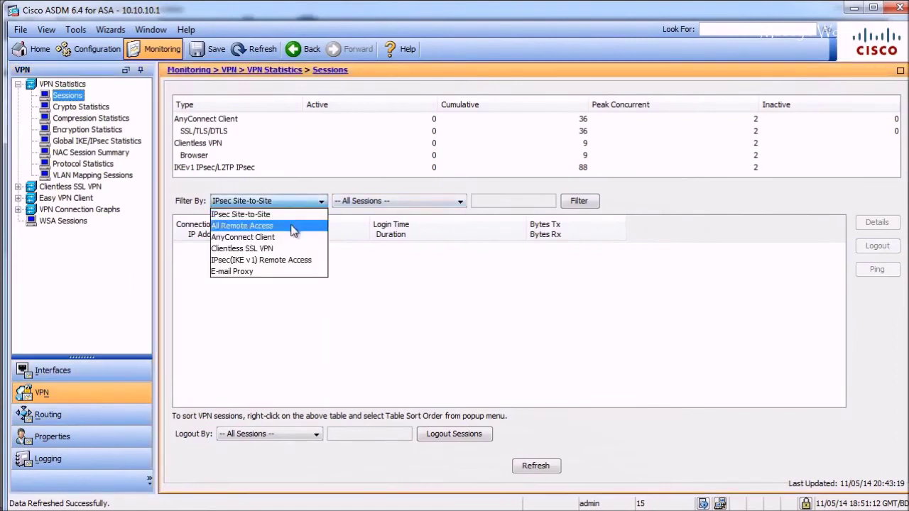
left_click(288, 249)
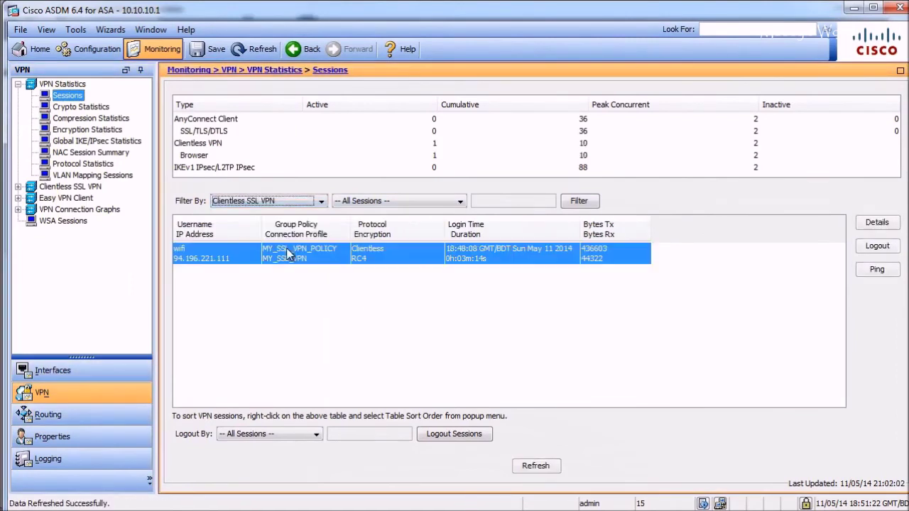